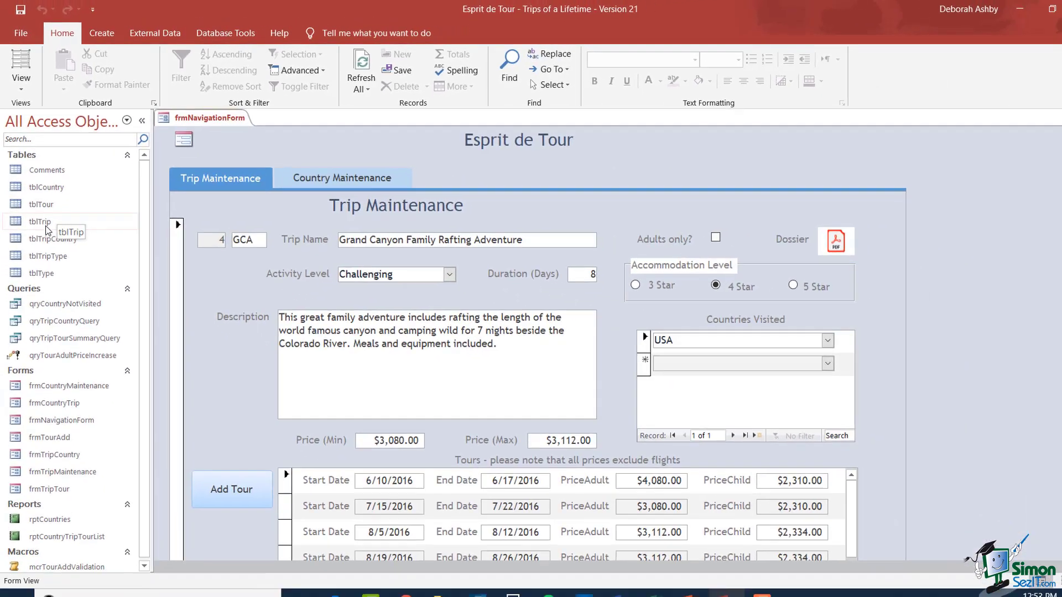
Select the tblTrip table in the Access Navigation Pane.
left_click(64, 295)
Open tblTrip in Datasheet View to show its 12 trip records.
right_click(45, 223)
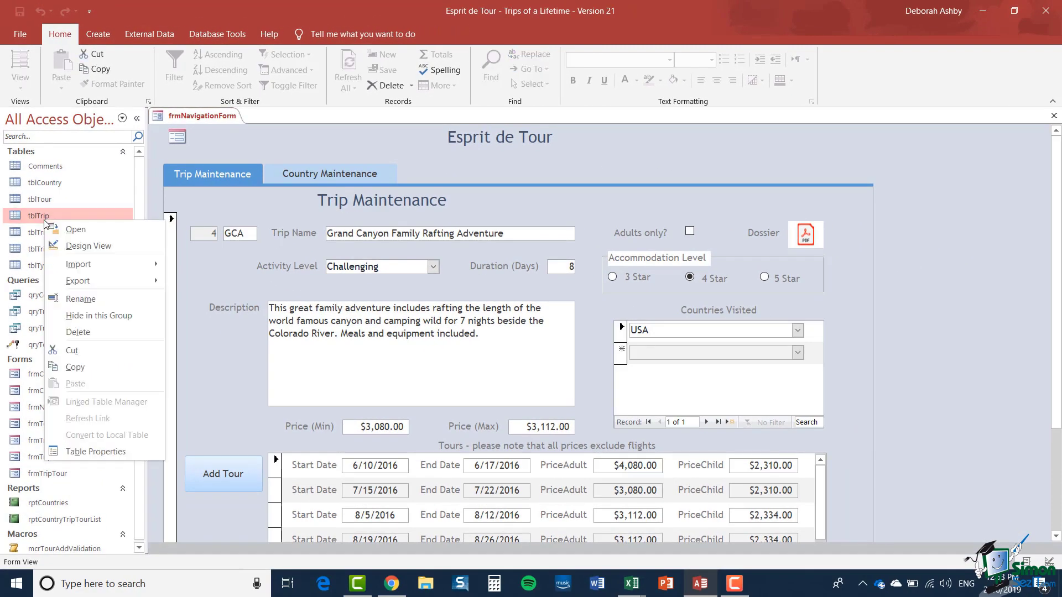
left_click(72, 233)
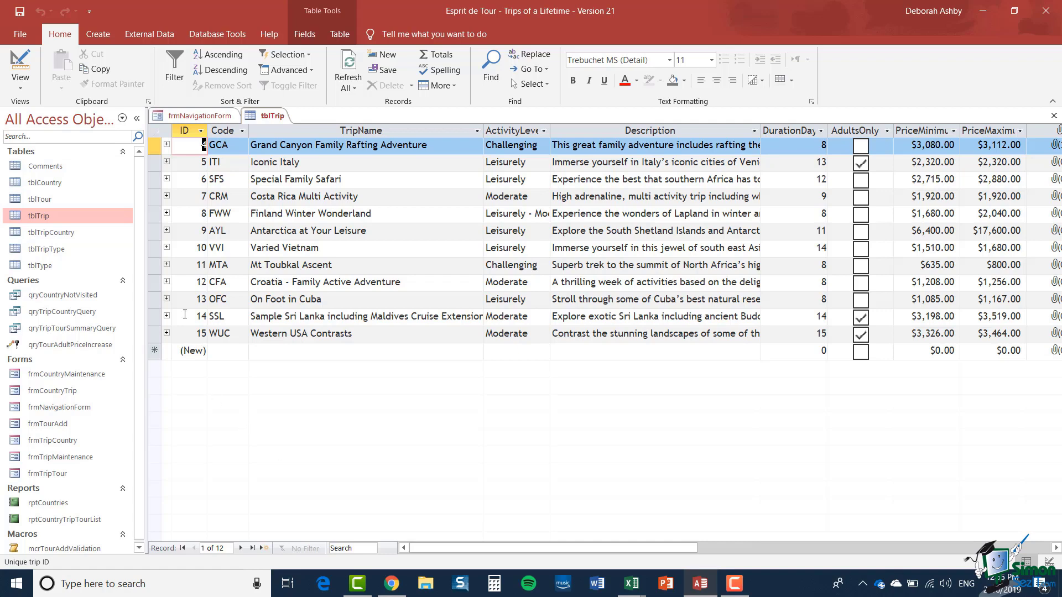
right_click(56, 203)
Open tblTour to list its 72 tours with start dates and adult and child prices.
left_click(87, 214)
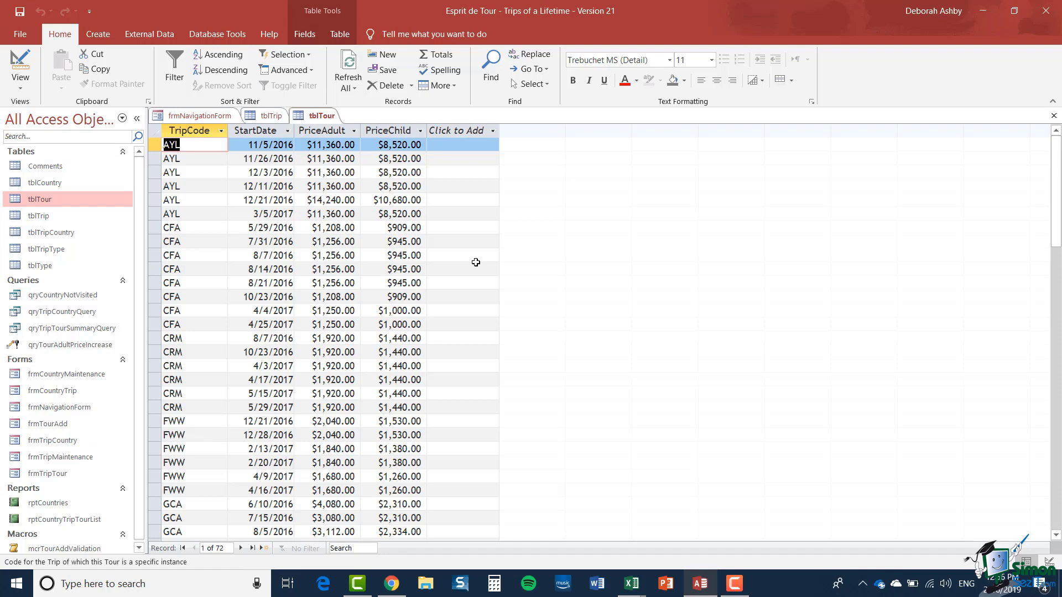
Display the Database Tools Relationships diagram linking the trip, tour, country and type tables.
left_click(218, 36)
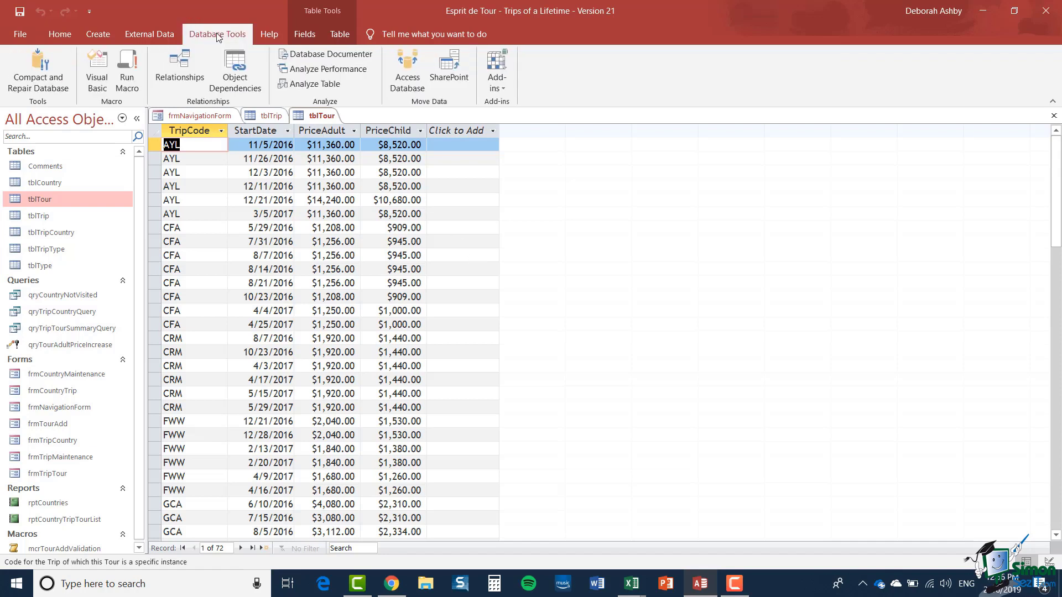
left_click(177, 68)
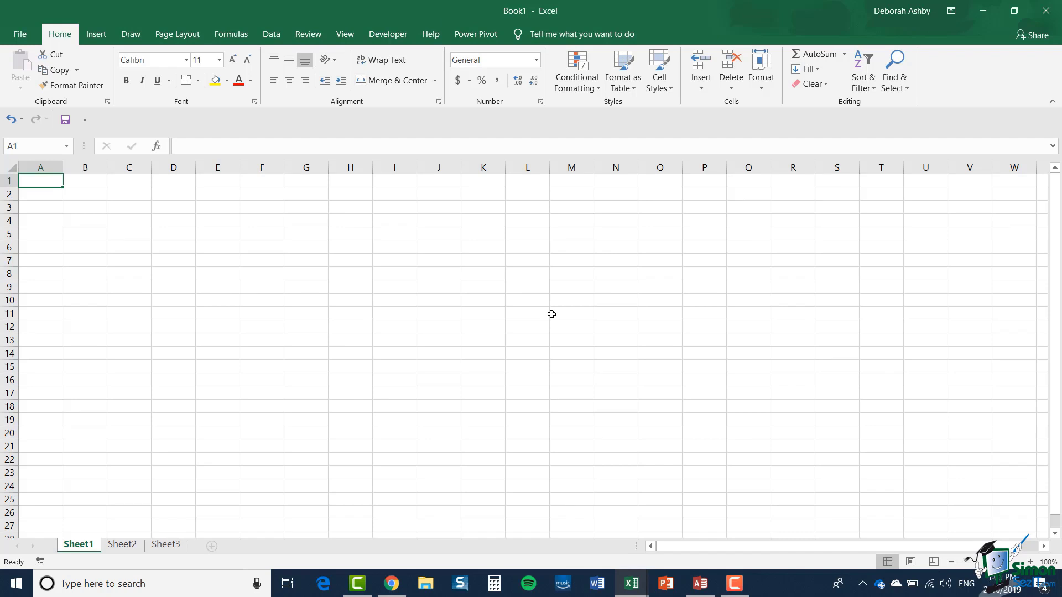
Show the Data tab's Get Data > From Database import sources.
left_click(271, 34)
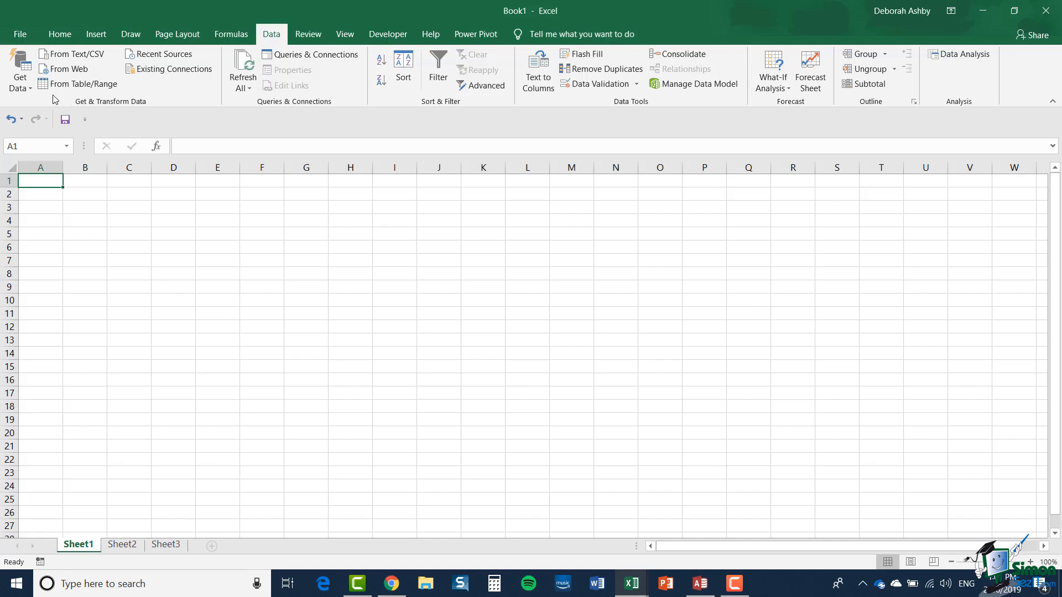
left_click(29, 88)
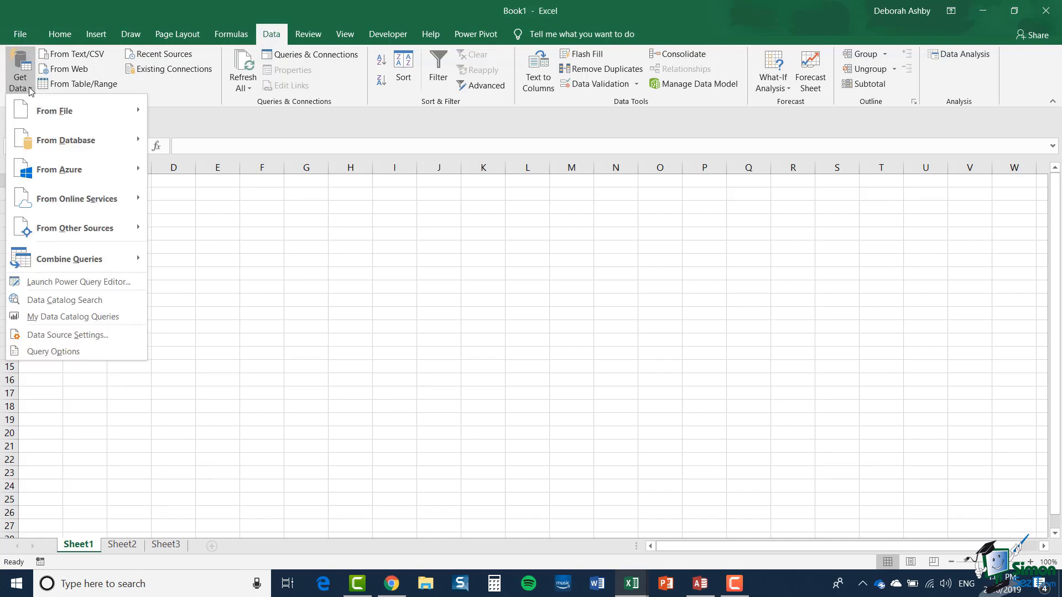
mouse_move(46, 146)
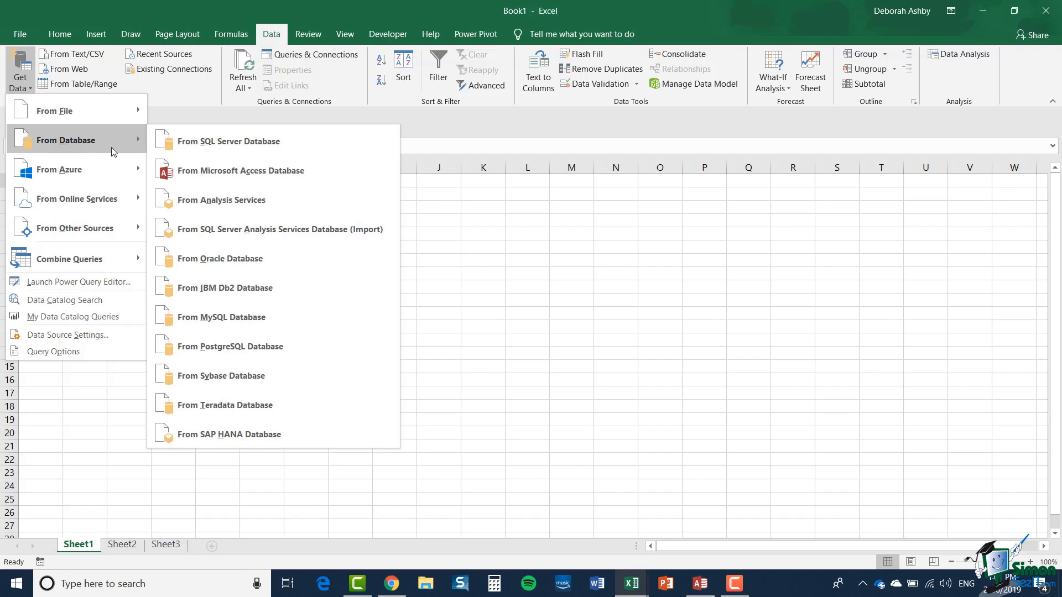
Import SimonSezIT_EspritDeTour21.accdb from the Course Files folder as a Microsoft Access Database source.
left_click(322, 175)
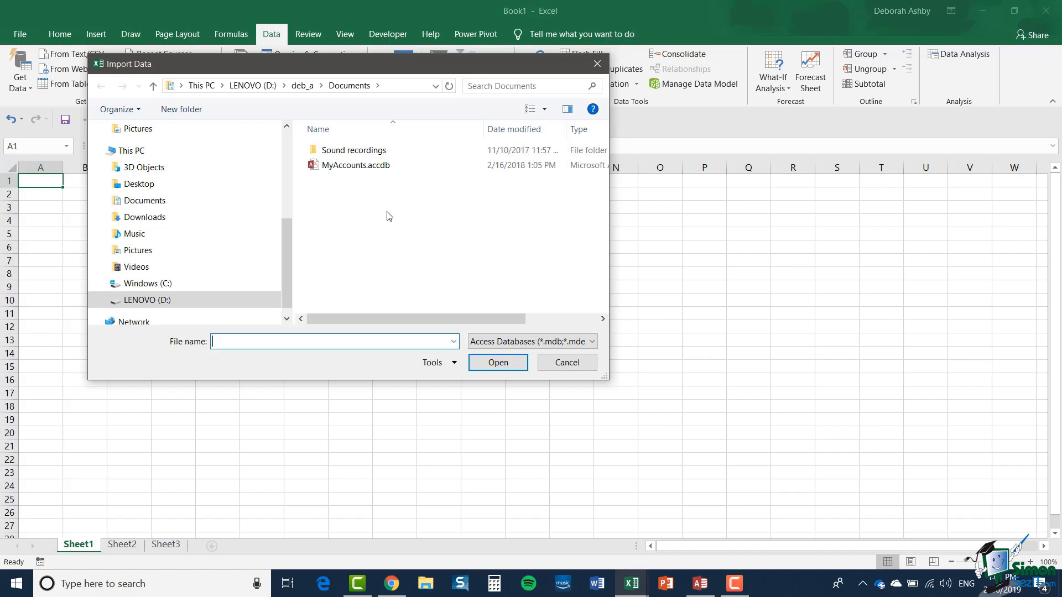
scroll(166, 194, "up", 5)
left_click(194, 271)
double_click(339, 256)
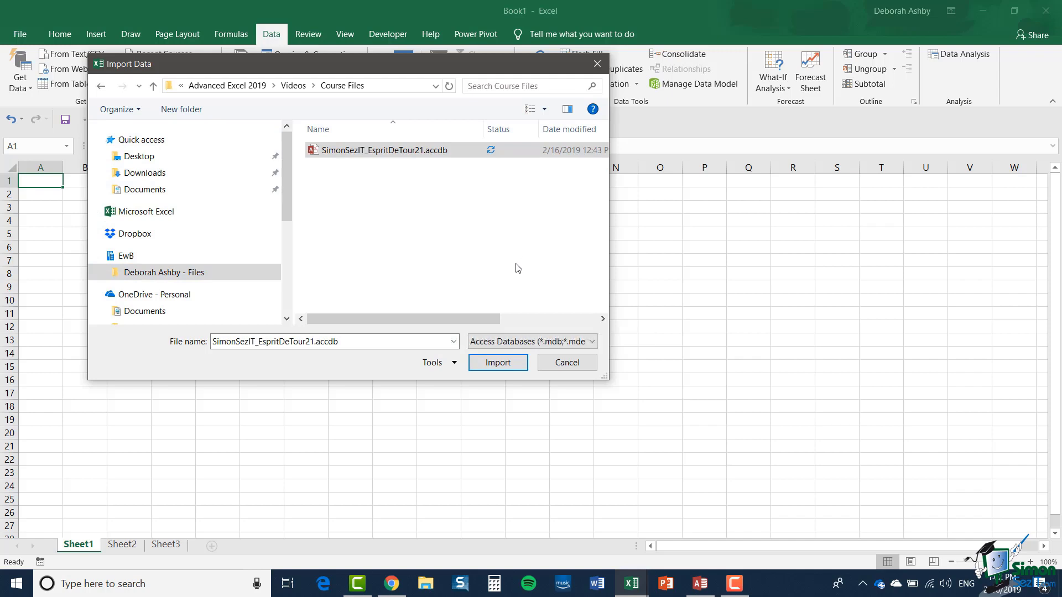
left_click(597, 343)
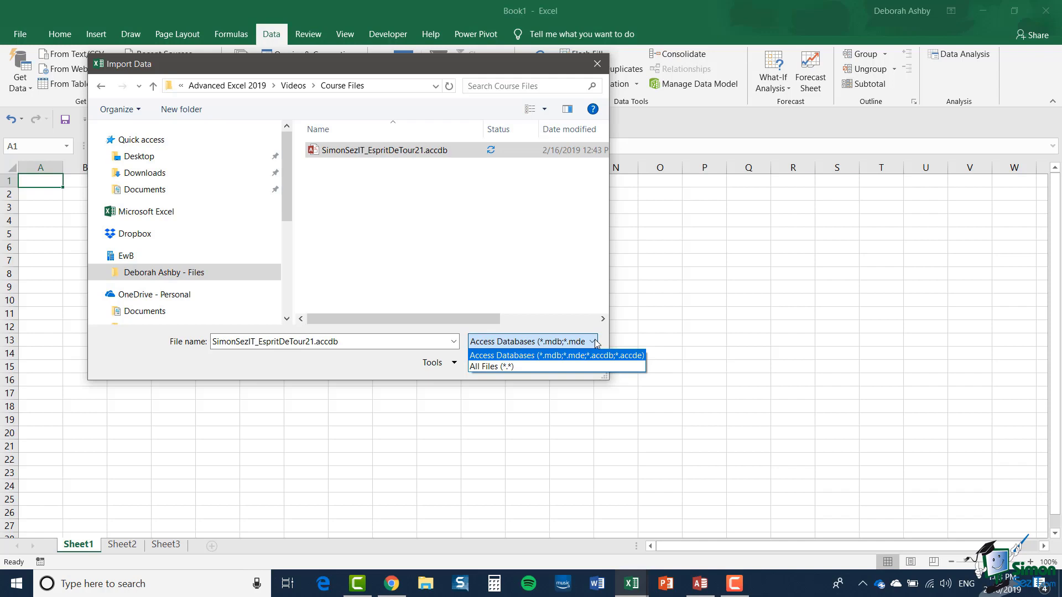
left_click(596, 343)
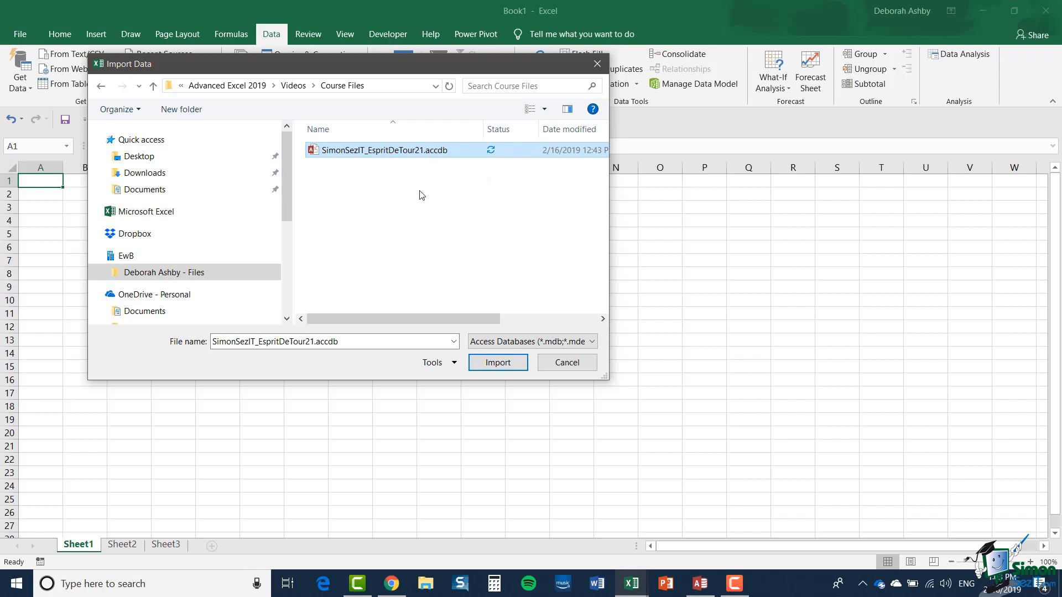
left_click(494, 365)
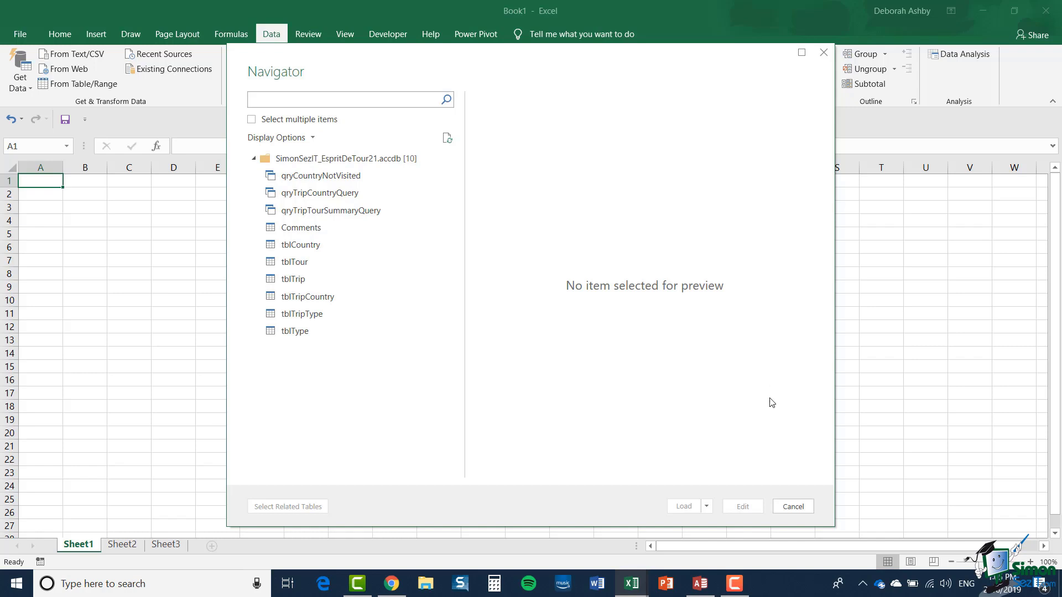
Preview tblCountry in Navigator and load it into a new Sheet4 as a 17-row table.
left_click(307, 246)
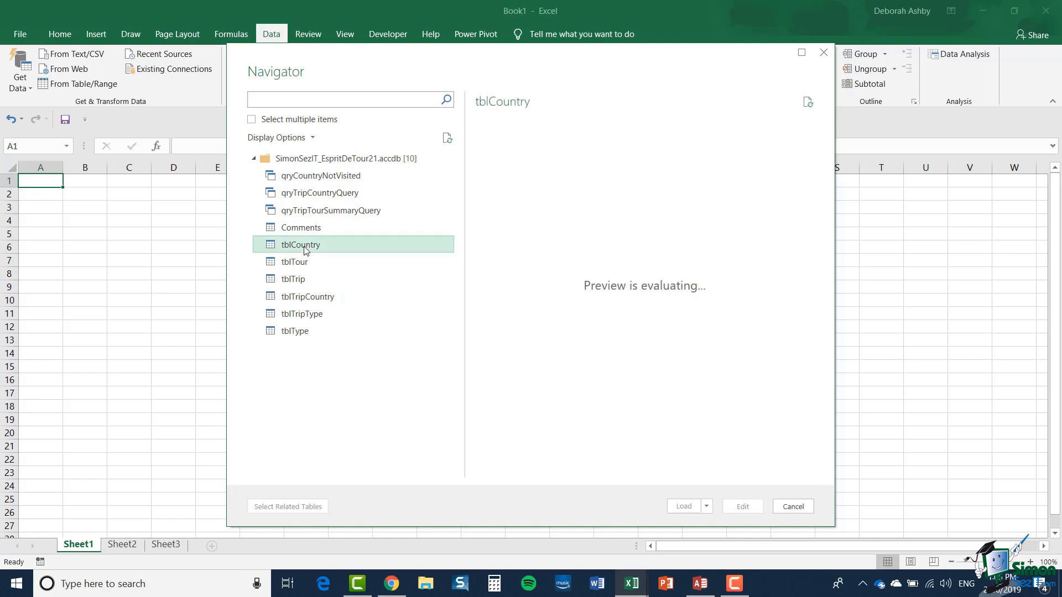
left_click(684, 507)
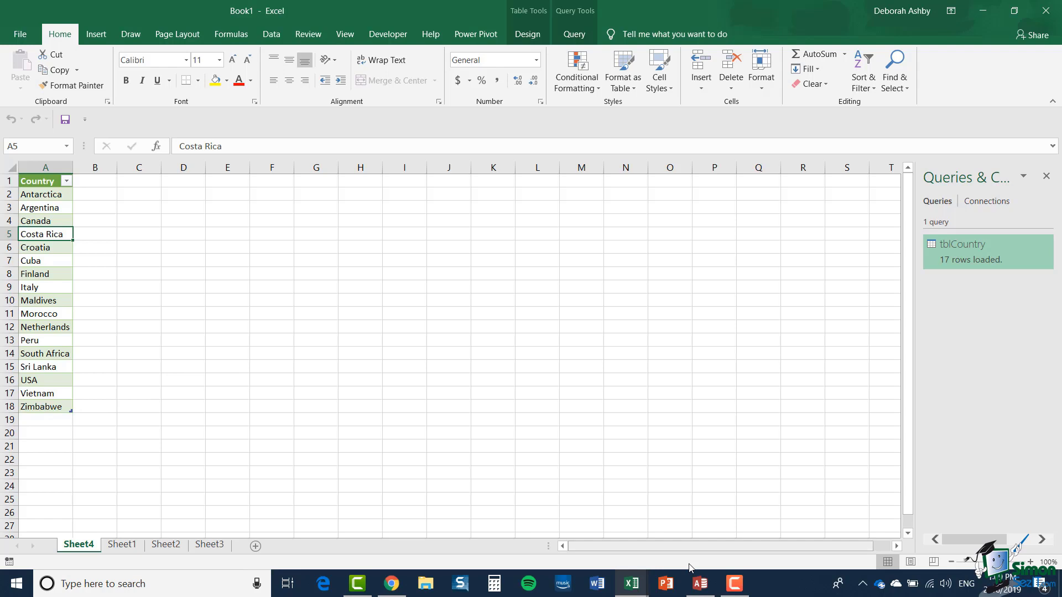
Add UK as a new record in Access's tblCountry, then close the database.
left_click(700, 585)
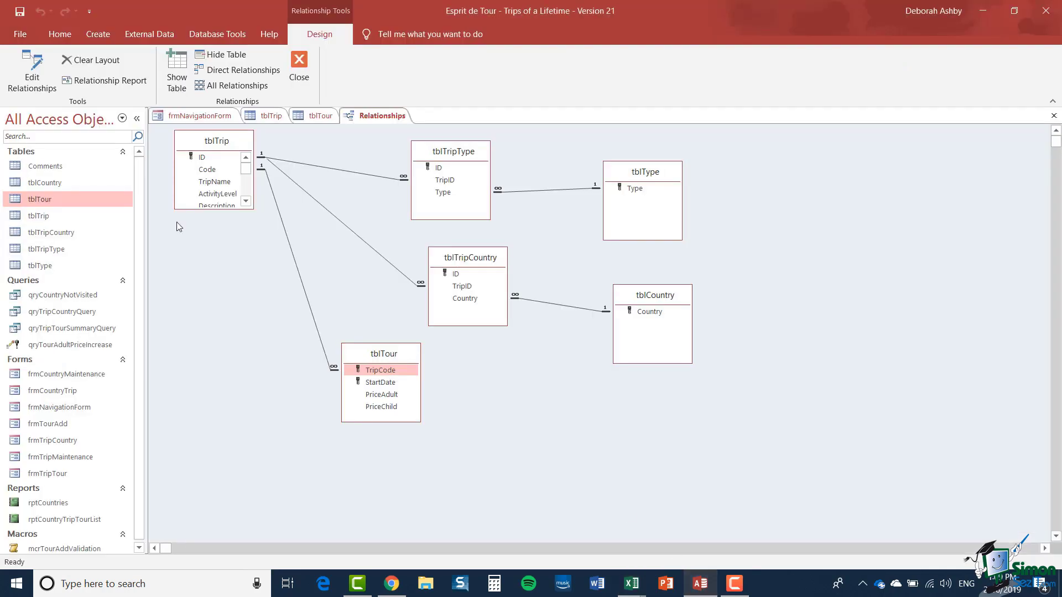
right_click(48, 186)
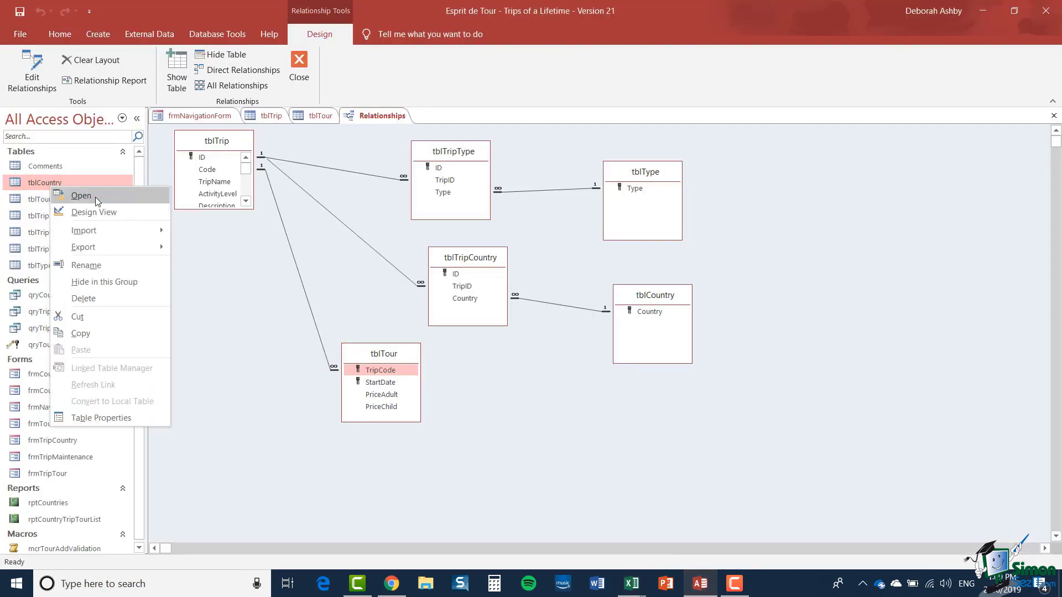
left_click(82, 196)
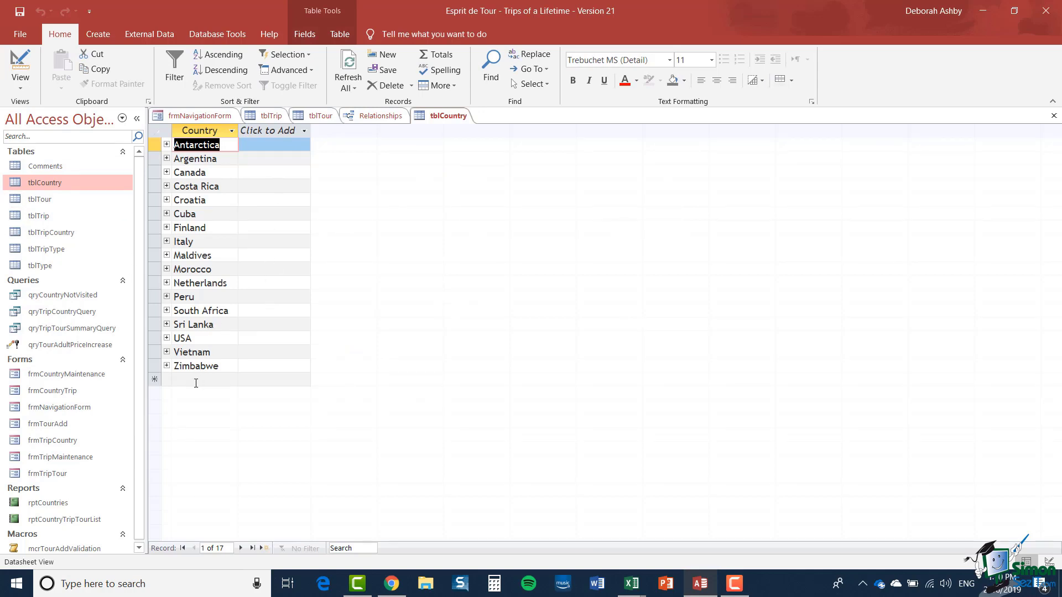
left_click(213, 382)
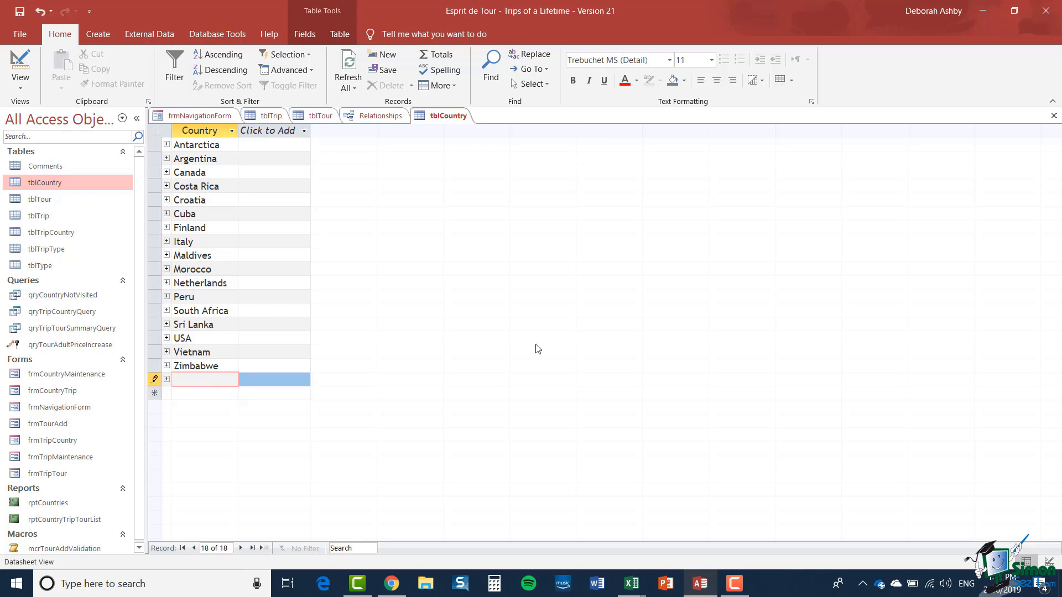
type("UK")
key("Return")
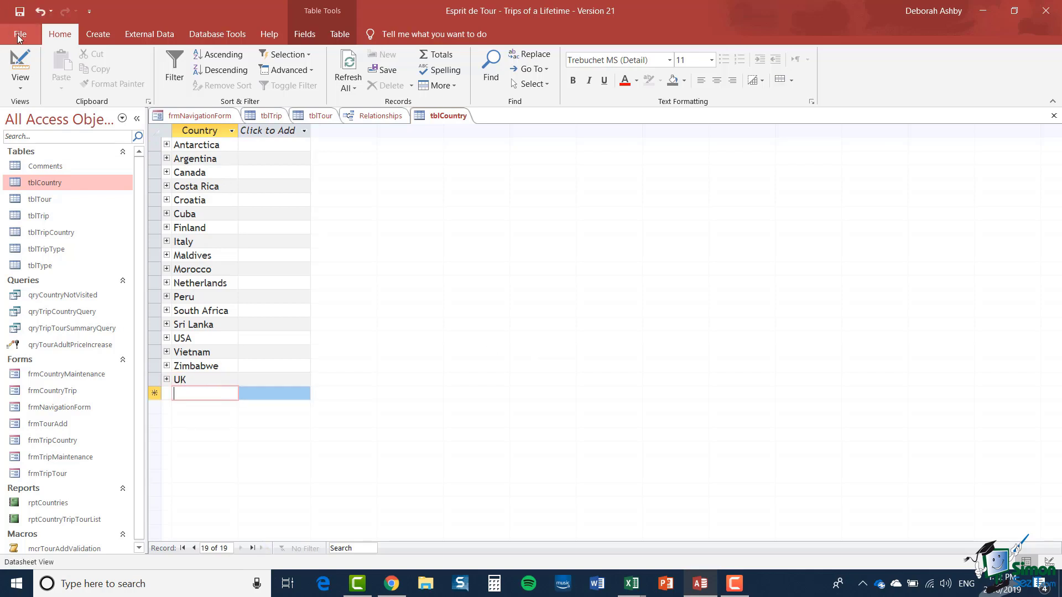
left_click(20, 34)
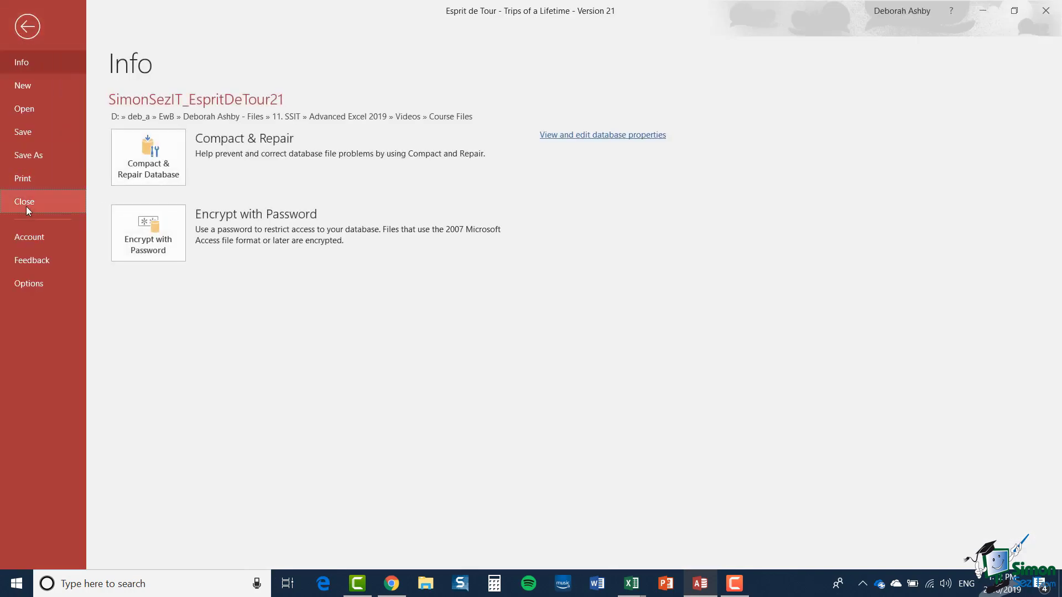
left_click(25, 203)
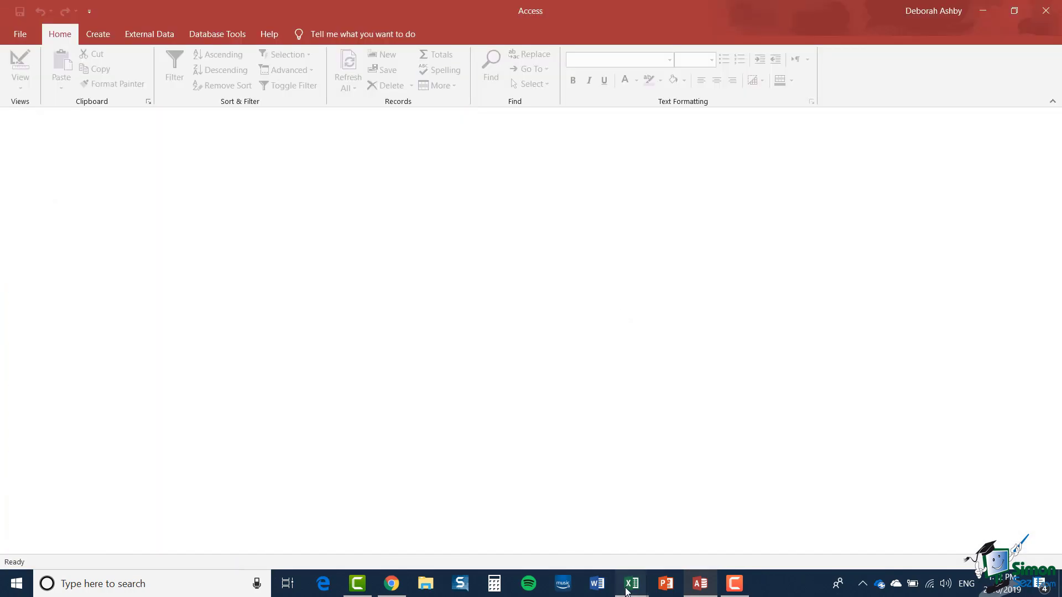
Refresh Book1's country table so UK appears as the 18th row.
mouse_move(631, 582)
left_click(676, 543)
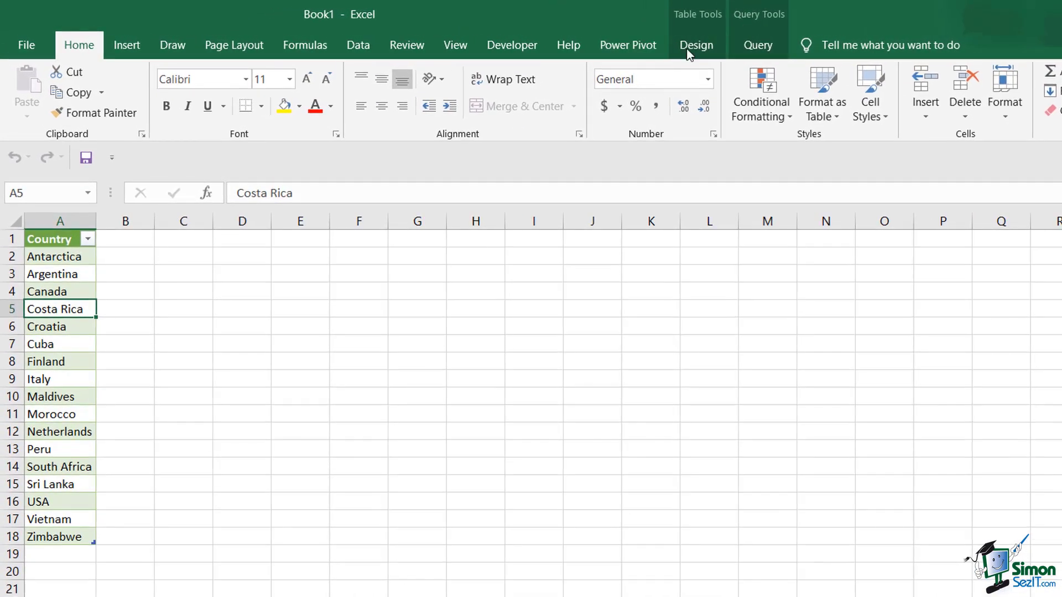
left_click(700, 45)
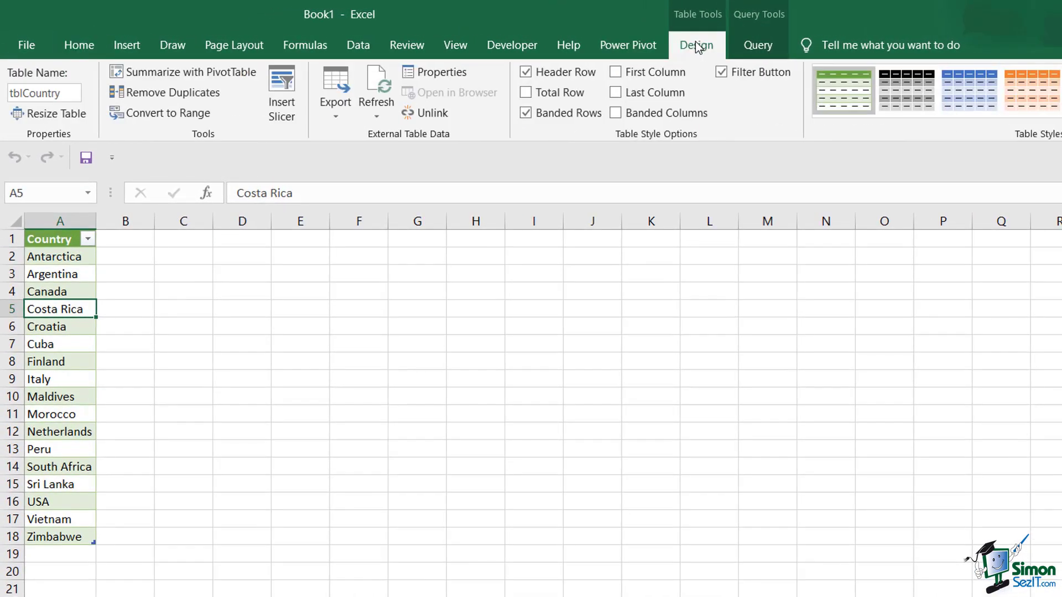
left_click(381, 86)
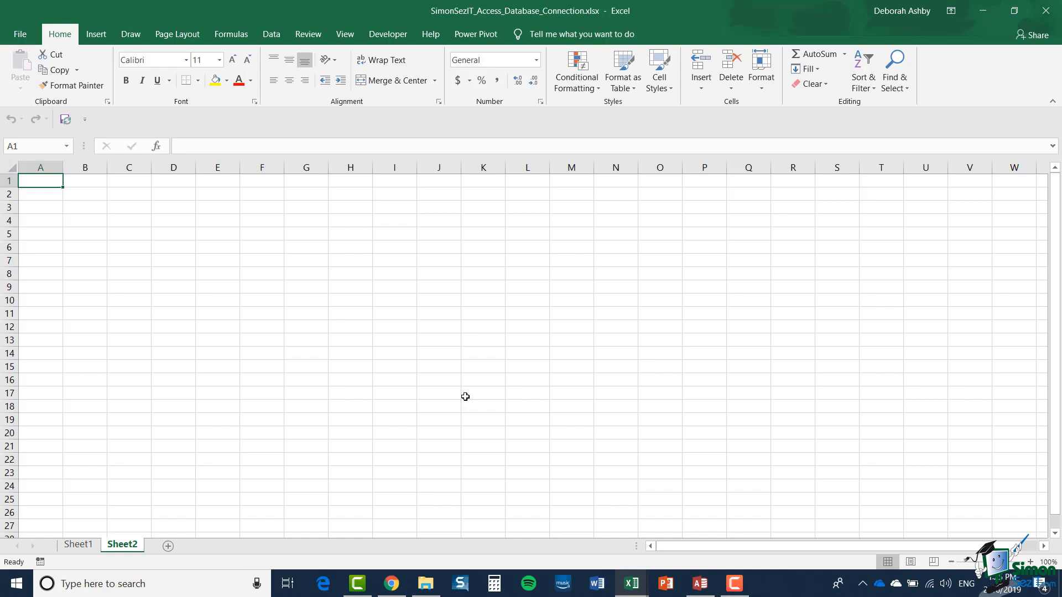
left_click(271, 35)
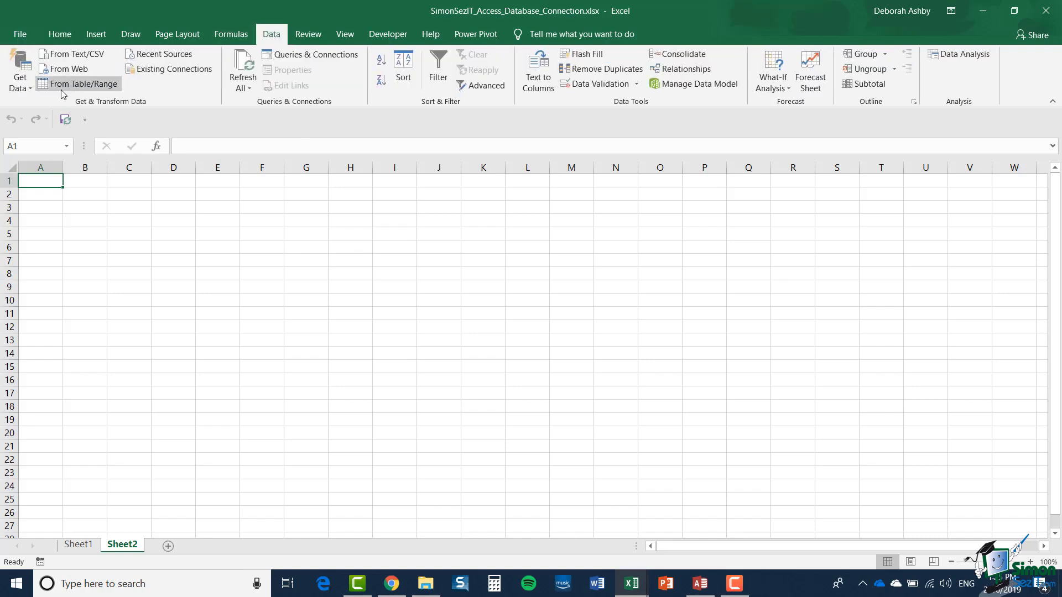
Import SimonSezIT_EspritDeTour21.accdb via Get Data > From Database > From Microsoft Access Database.
left_click(25, 86)
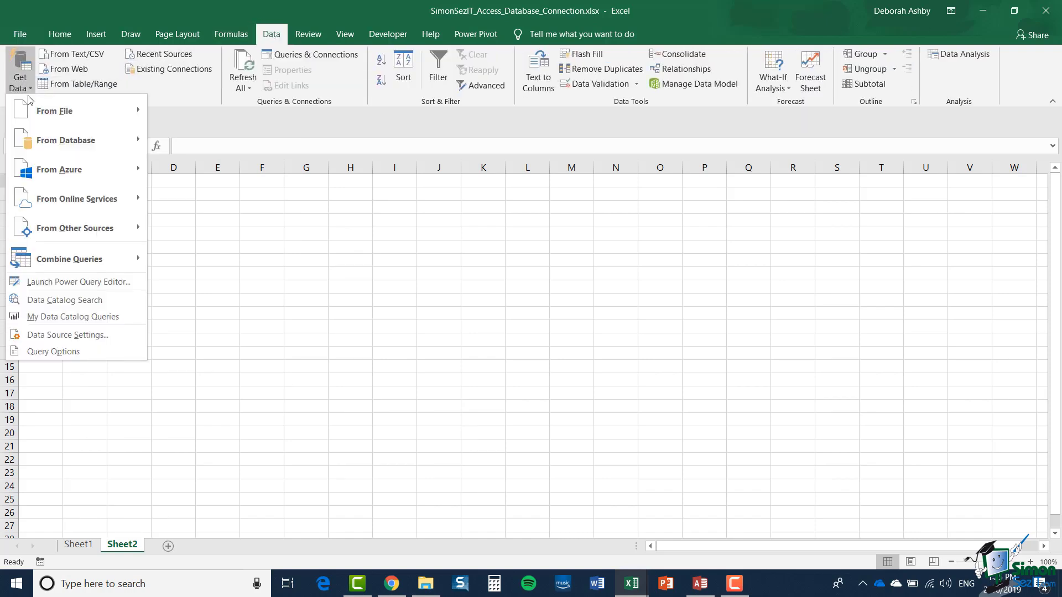
mouse_move(38, 144)
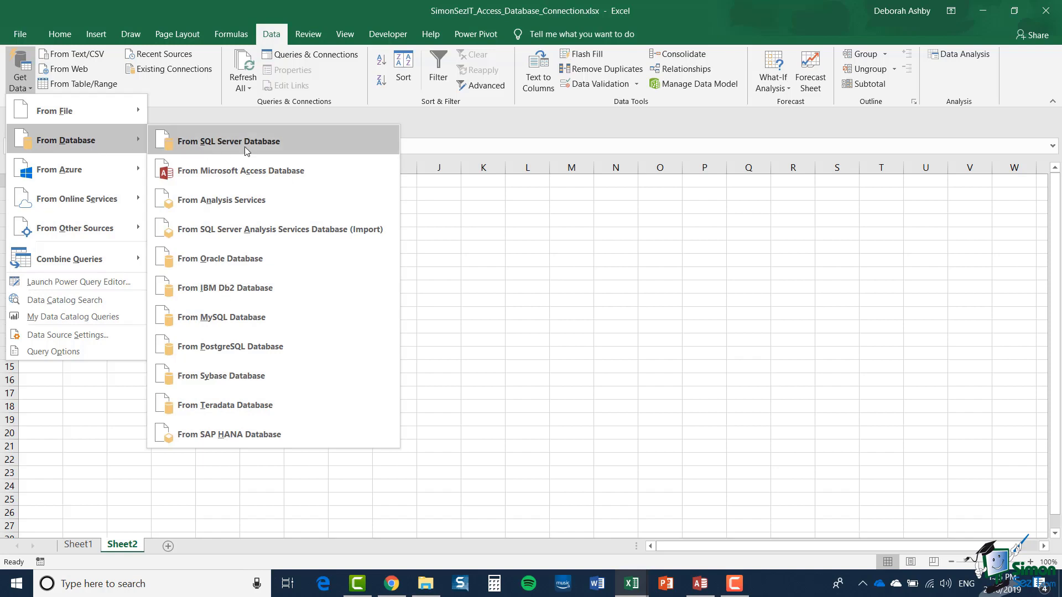
left_click(336, 179)
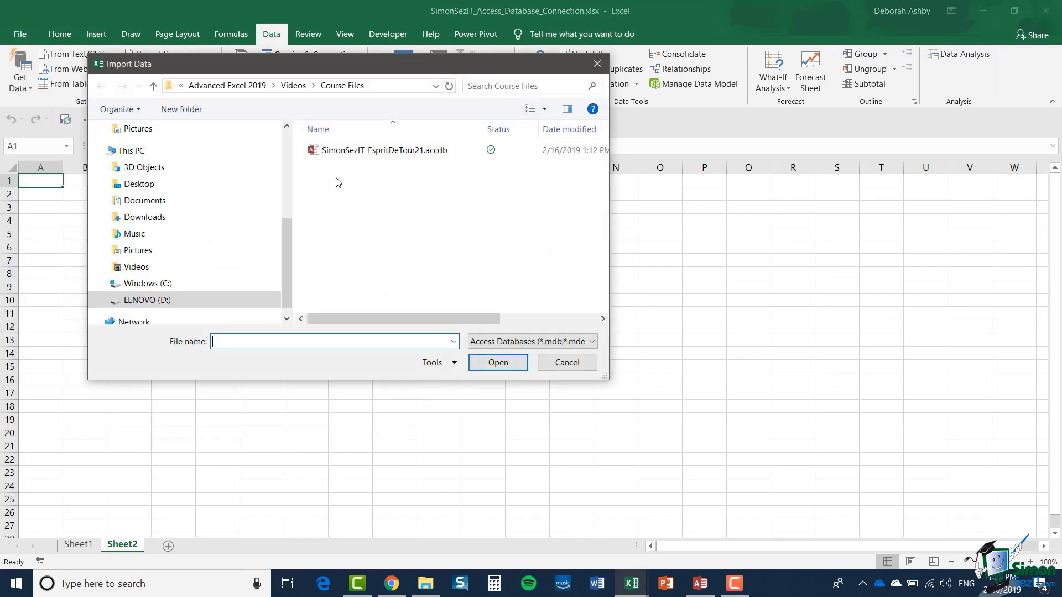
left_click(382, 151)
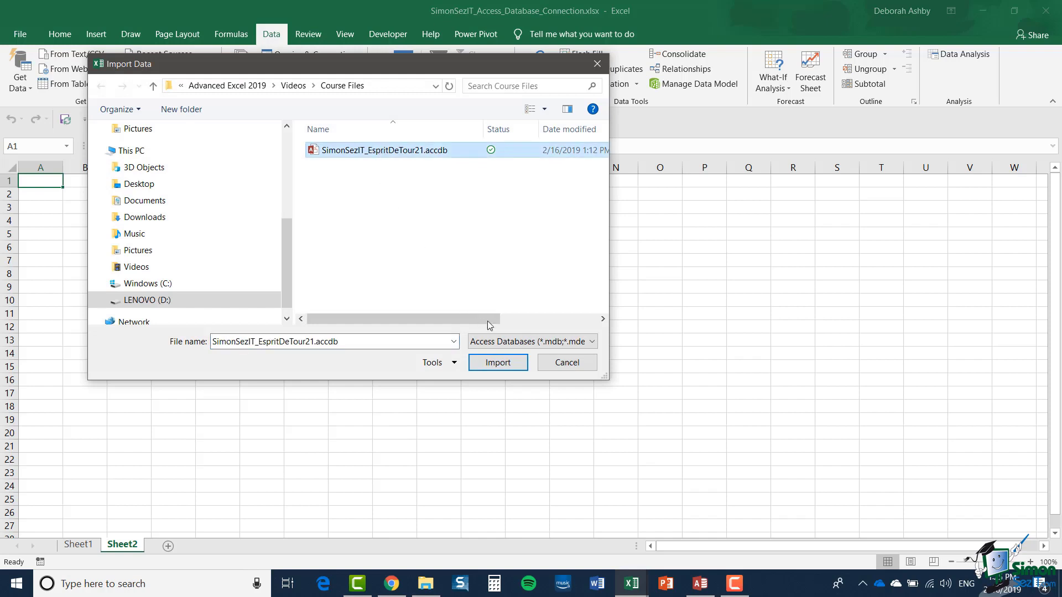
left_click(498, 363)
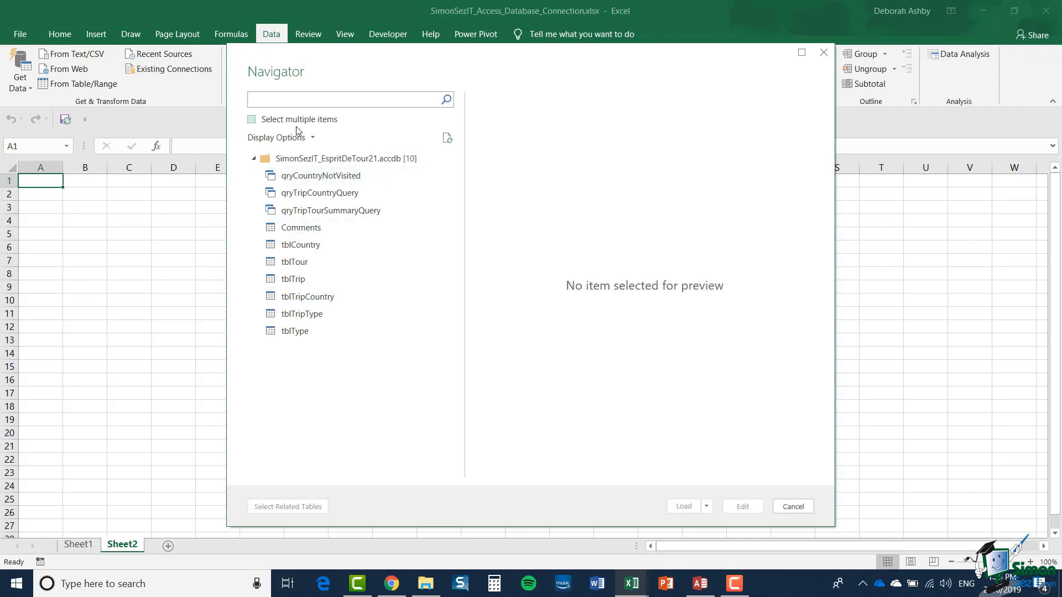
Enable multiple selection and tick tblCountry, tblTour, tblTrip and tblTripCountry in Navigator.
left_click(252, 120)
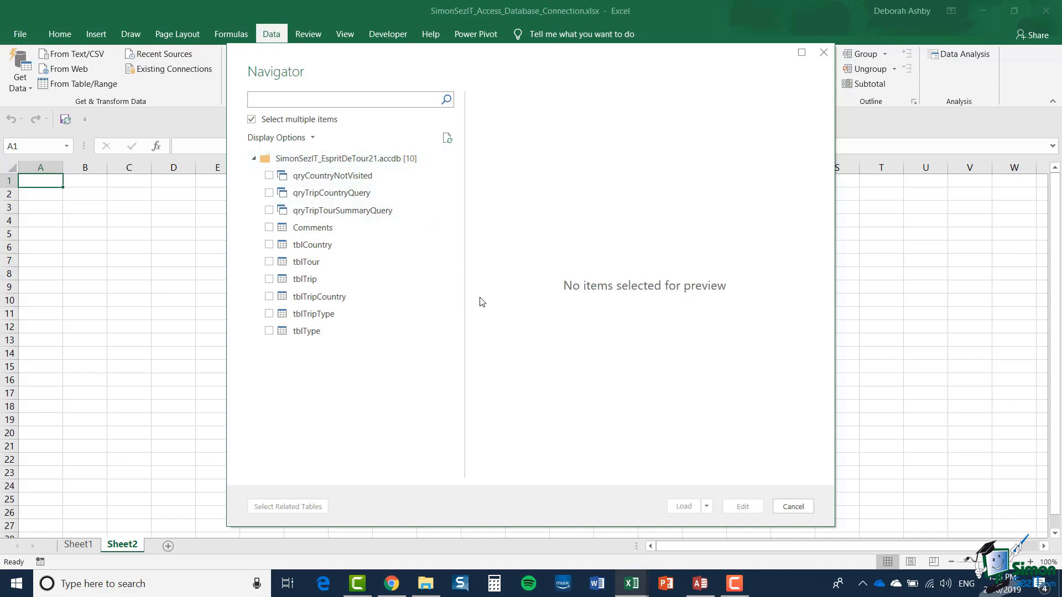
left_click(270, 245)
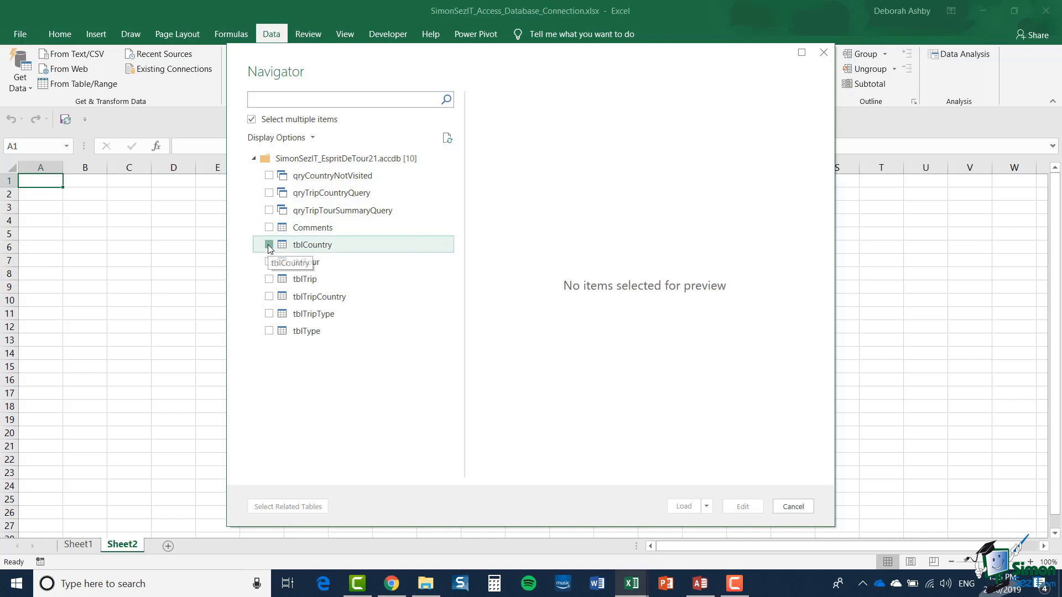
left_click(270, 263)
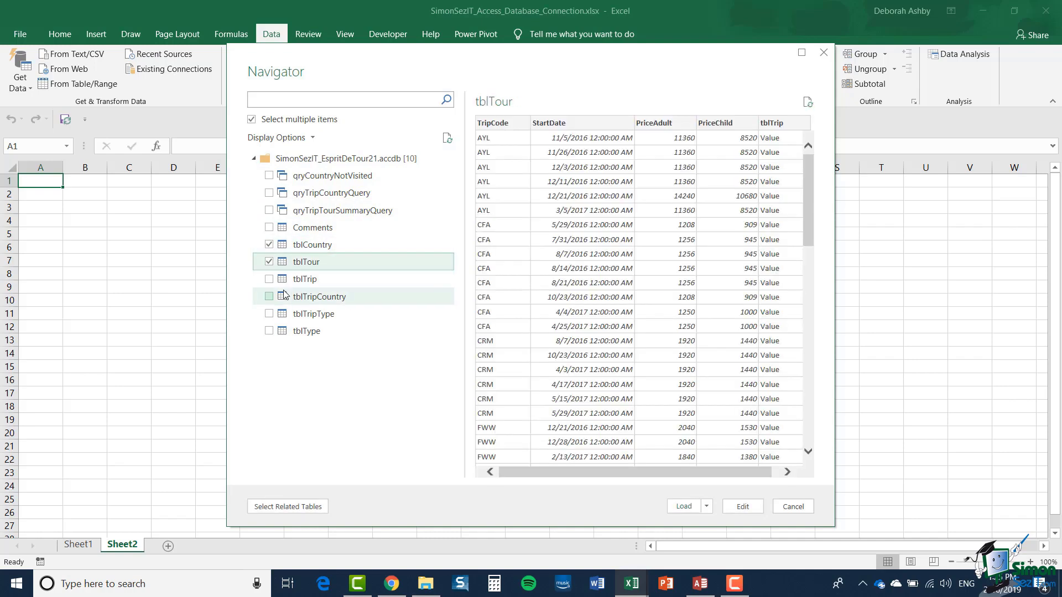
left_click(270, 280)
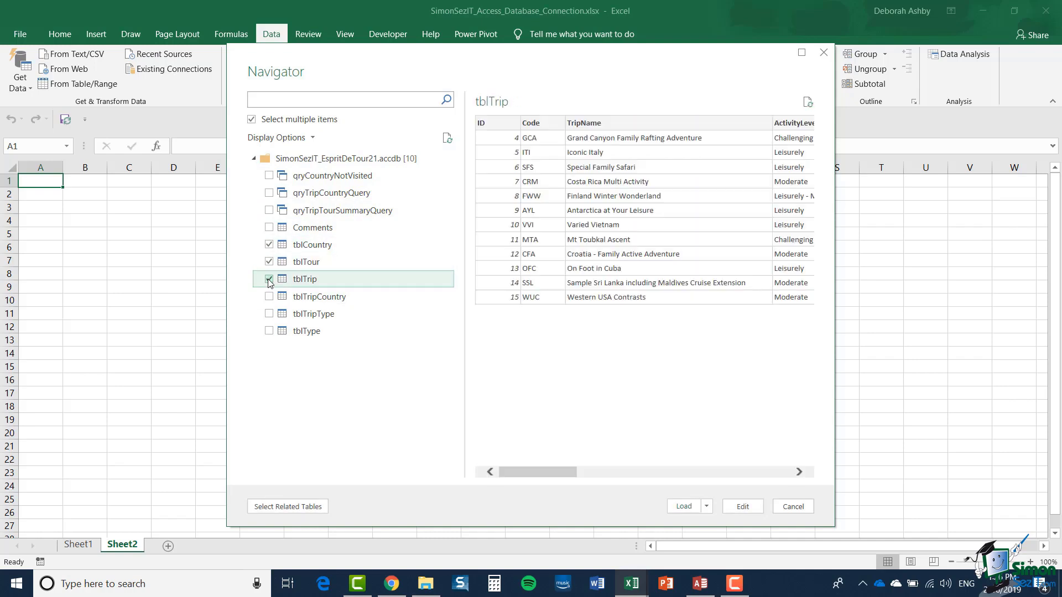
left_click(269, 297)
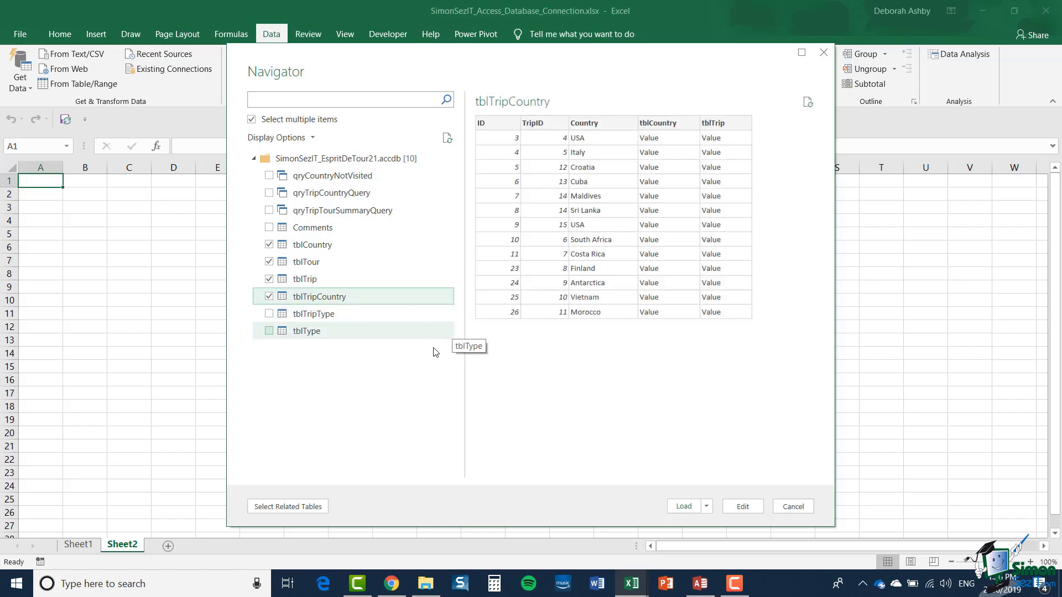
Use Load To... to import the four tables as Tables on new worksheets.
left_click(708, 507)
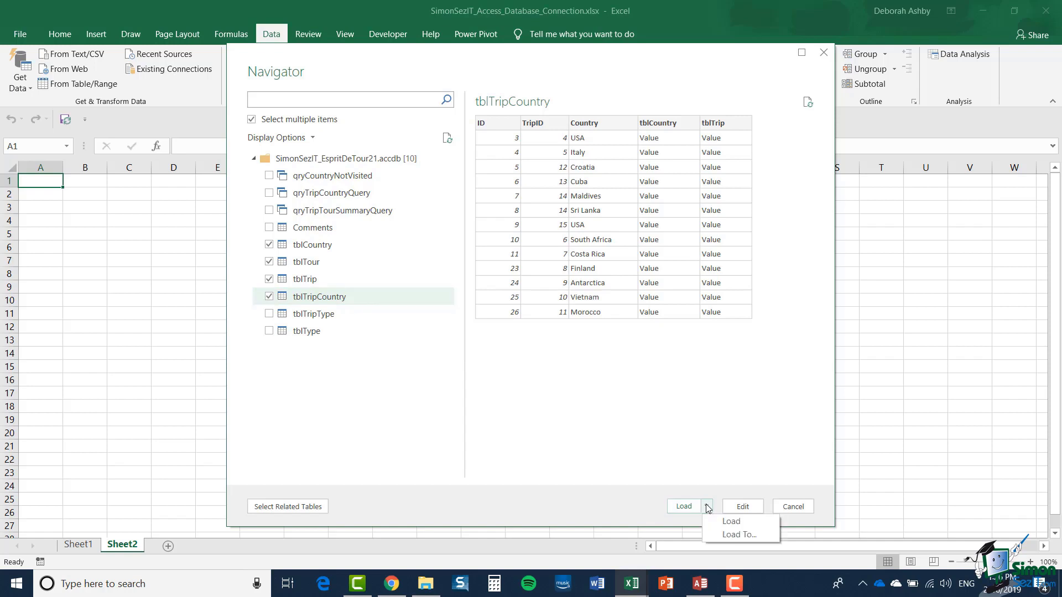
left_click(729, 535)
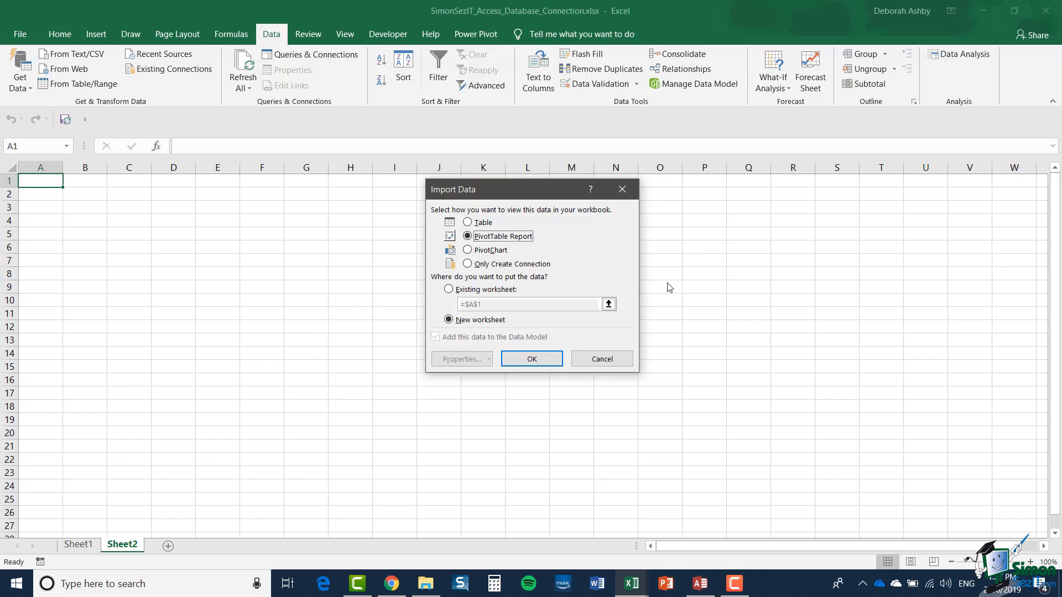
left_click(467, 223)
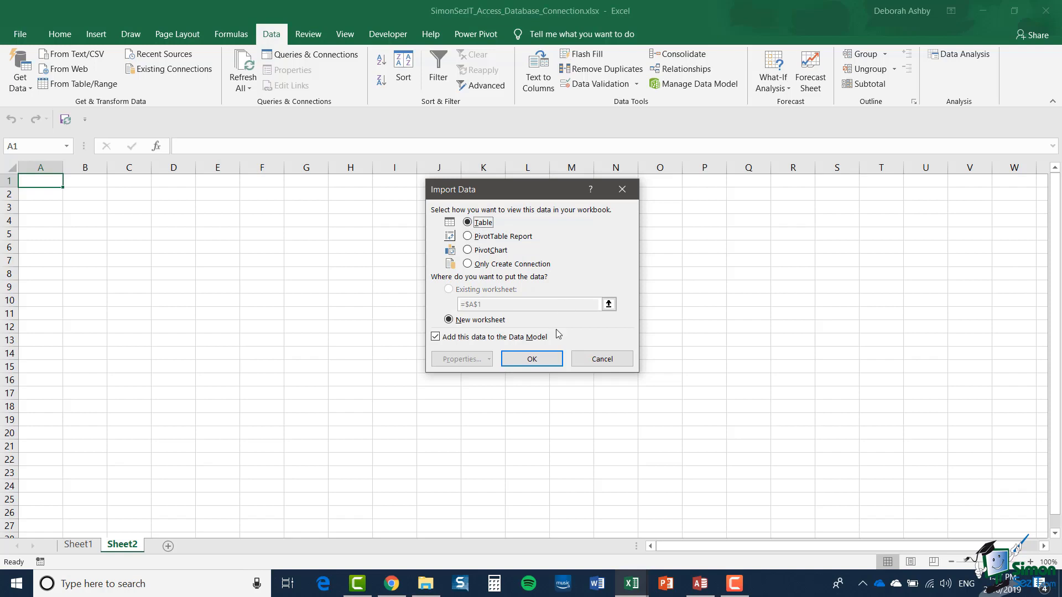
left_click(541, 361)
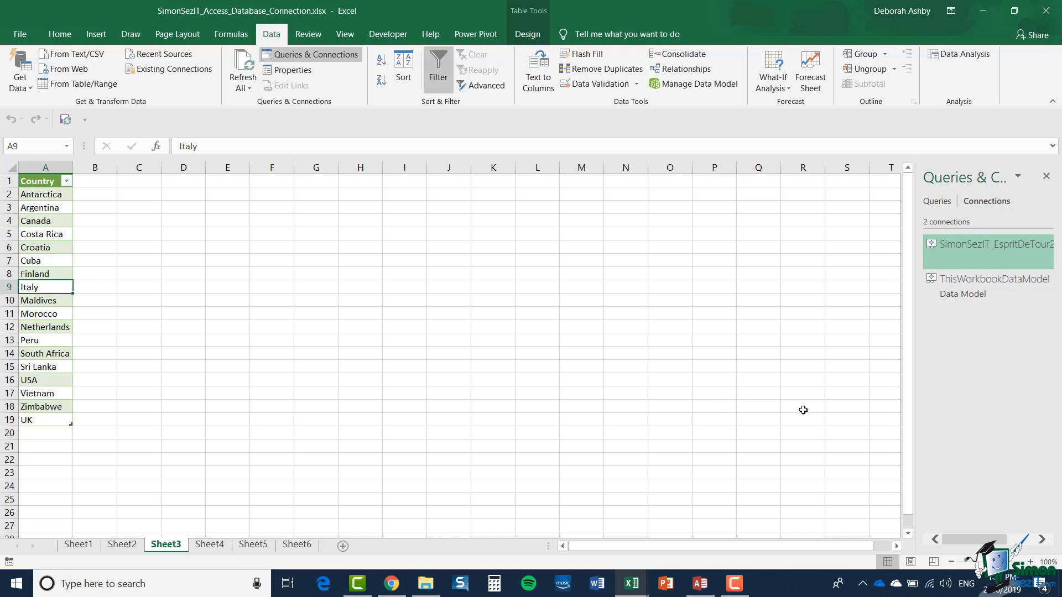
Open the Properties of the SimonSezIT_EspritDeTour21 connection from Queries & Connections.
right_click(953, 252)
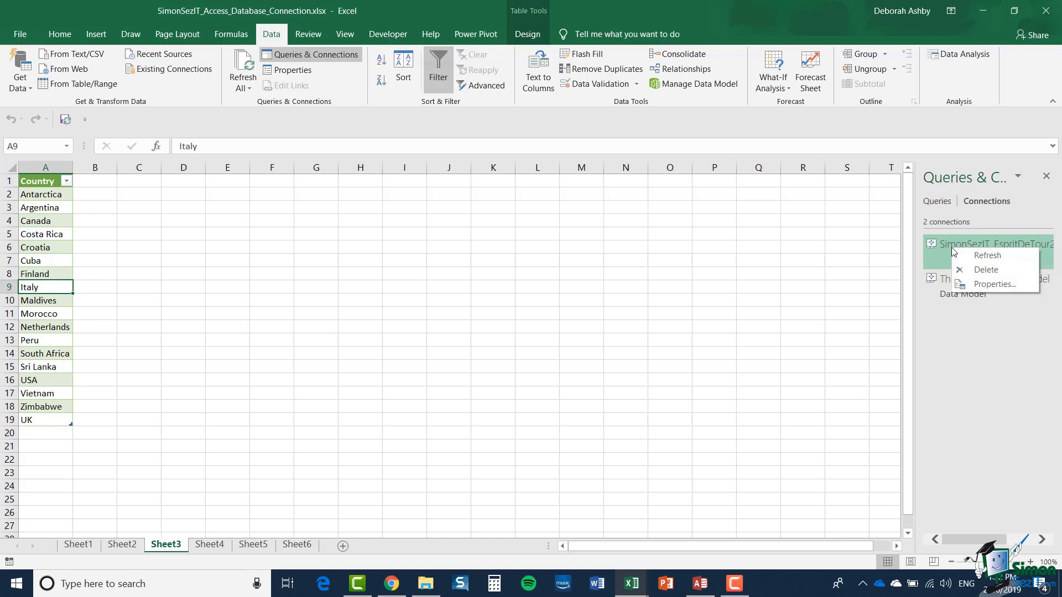
left_click(981, 284)
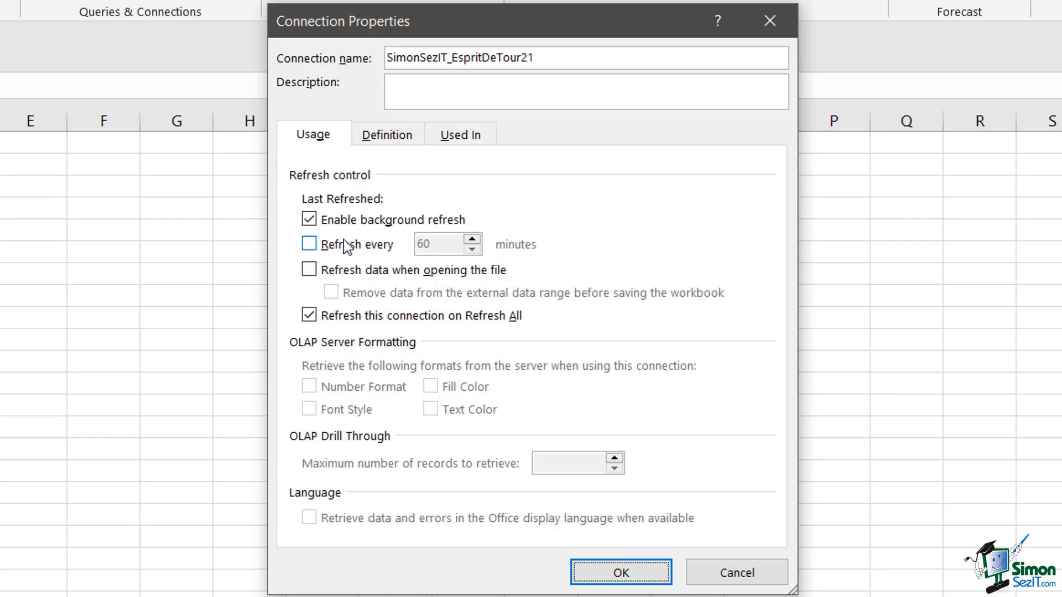
Turn on 'Refresh every' and change the interval from 60 to 5 minutes.
left_click(309, 244)
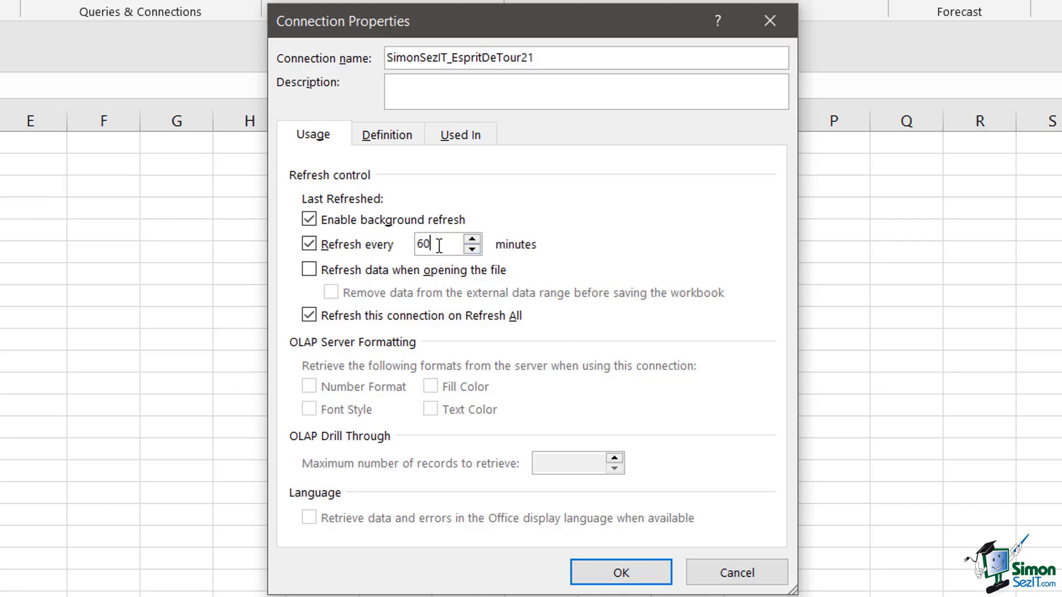
left_click_drag(437, 245, 419, 246)
type("5")
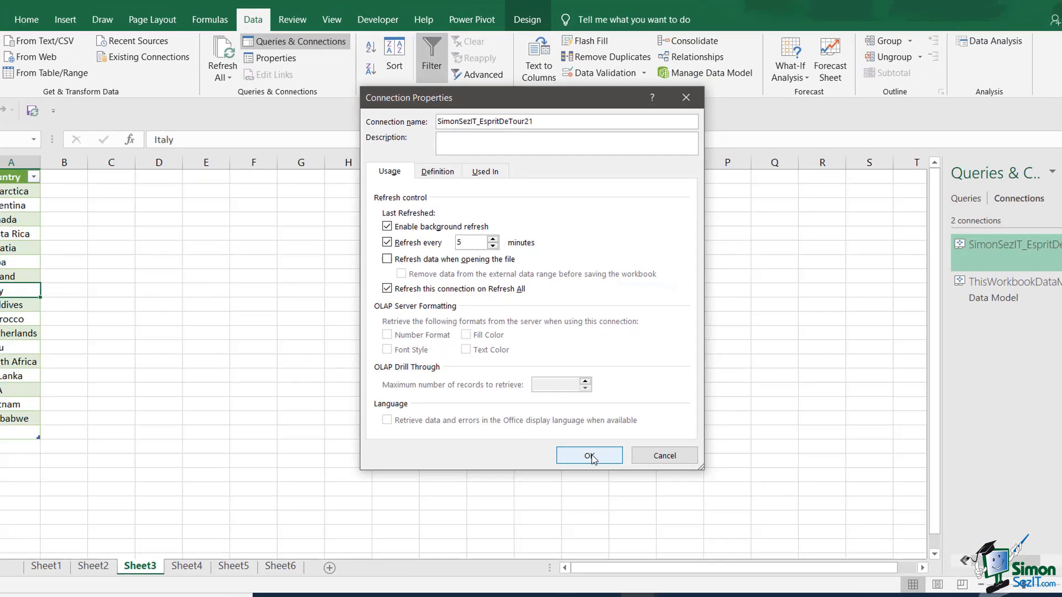
Apply the 5-minute refresh, review Sheets 4, 5 and 2, then return to Sheet3's Country table.
left_click(590, 456)
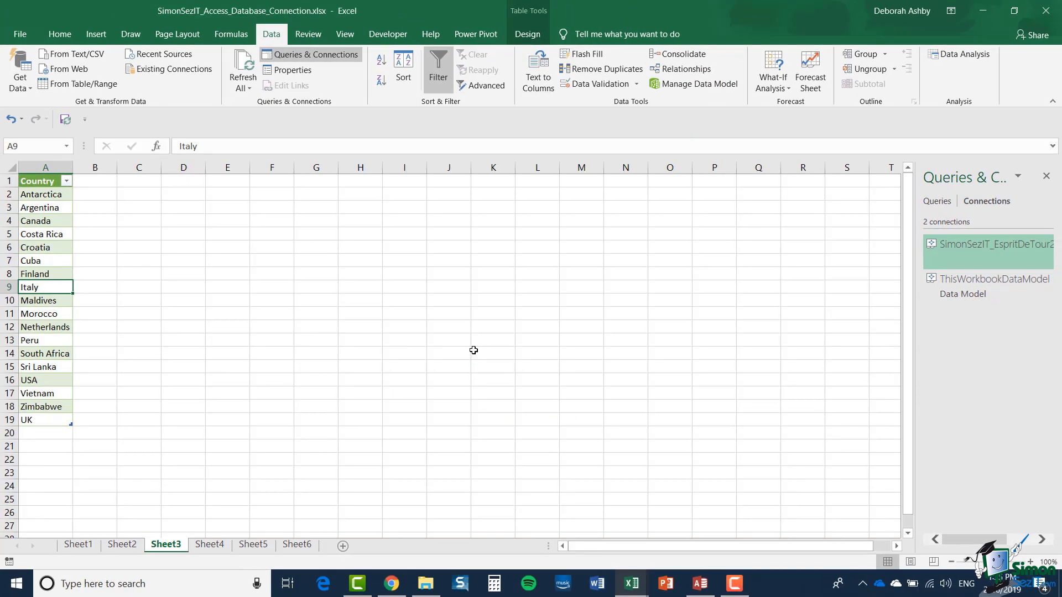
left_click(209, 545)
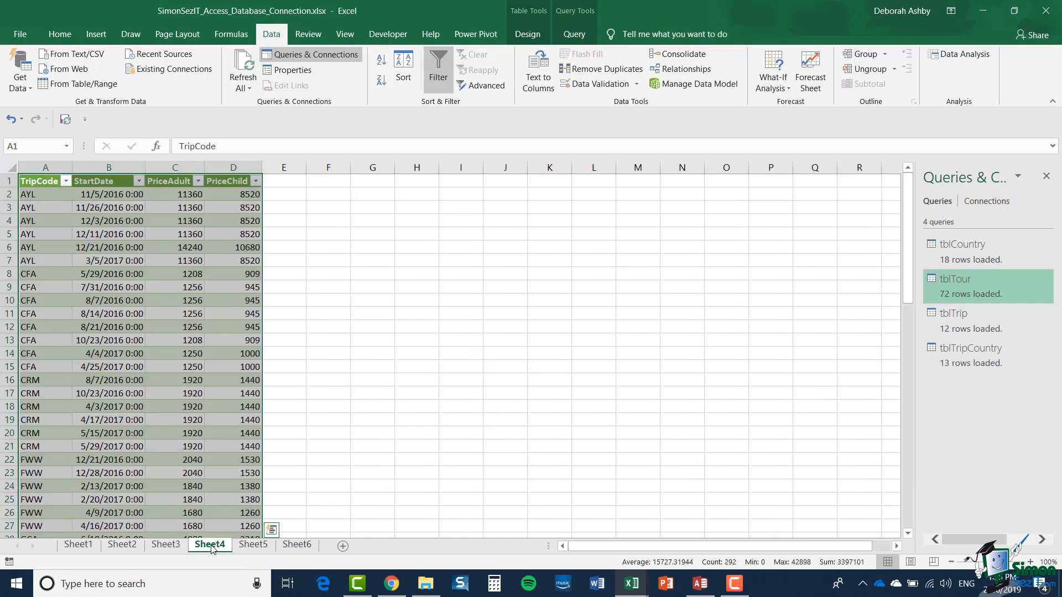
left_click(252, 546)
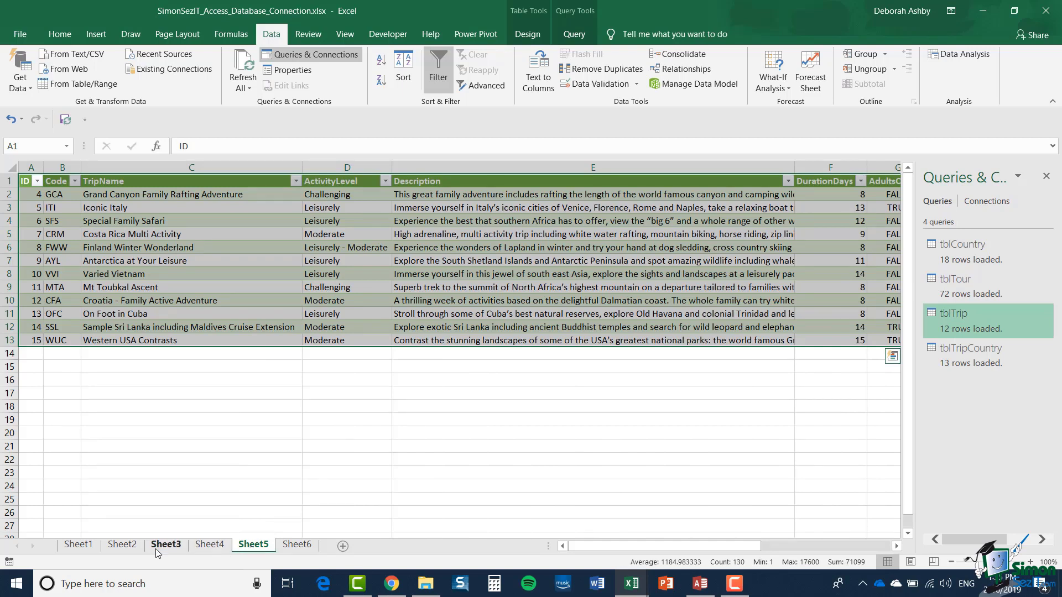
left_click(122, 544)
left_click(165, 545)
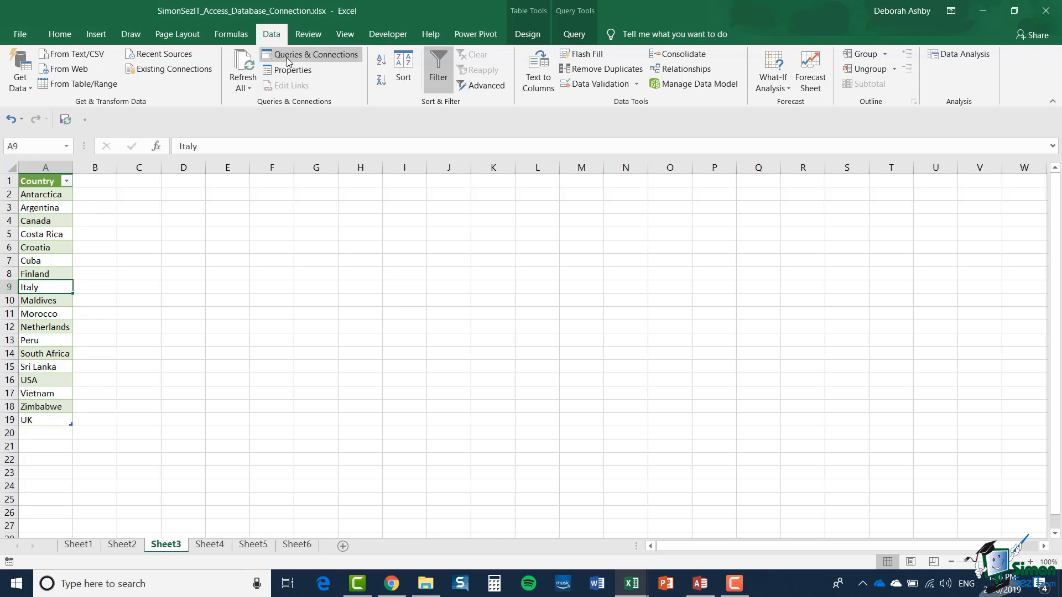
In tblTripCountry's query properties, untick 'Refresh every' and confirm.
left_click(314, 58)
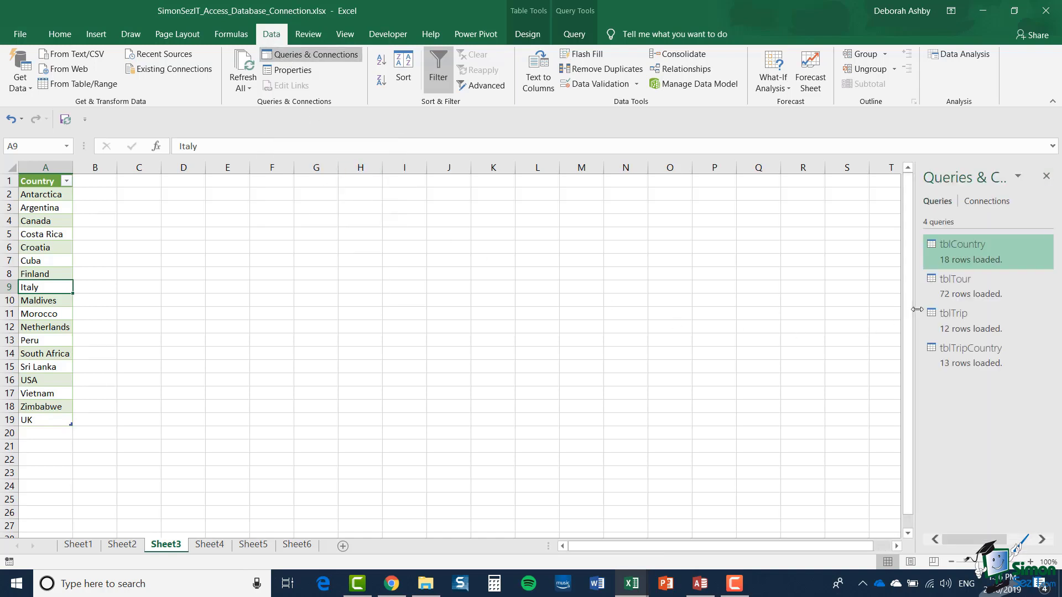
left_click_drag(917, 310, 840, 326)
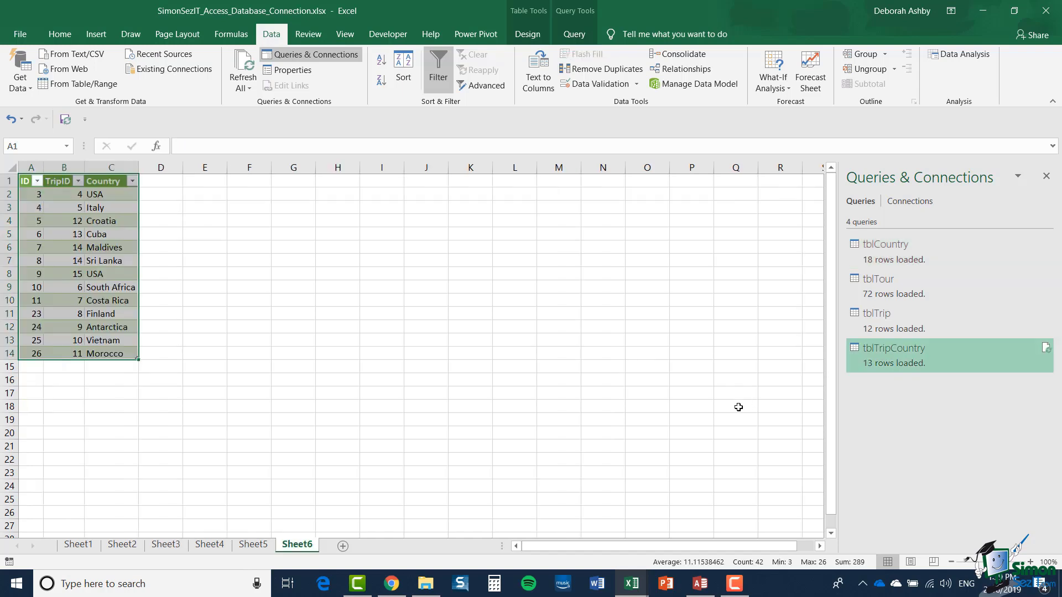
mouse_move(889, 353)
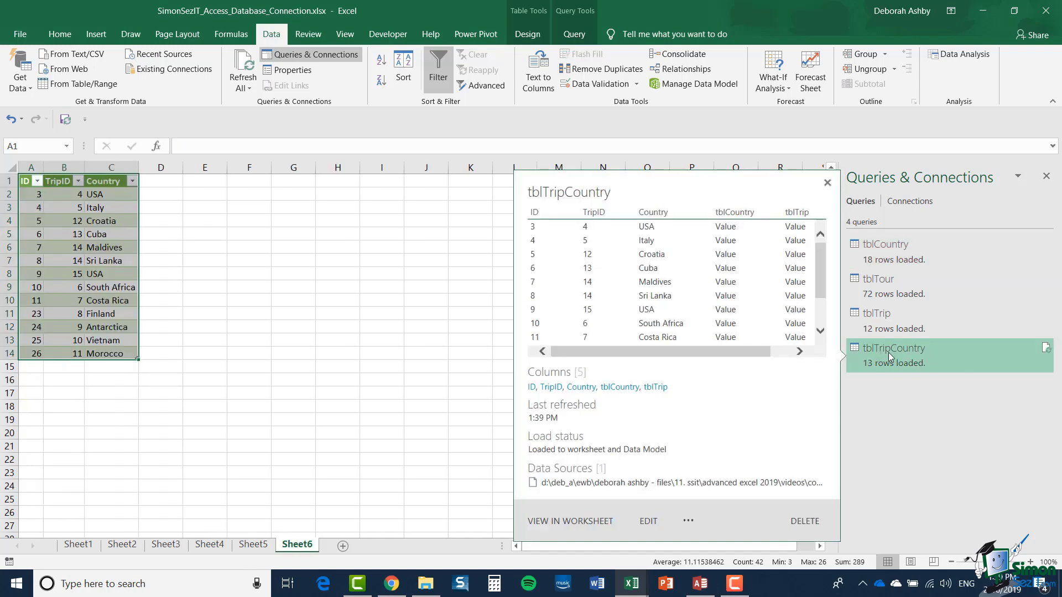
right_click(921, 353)
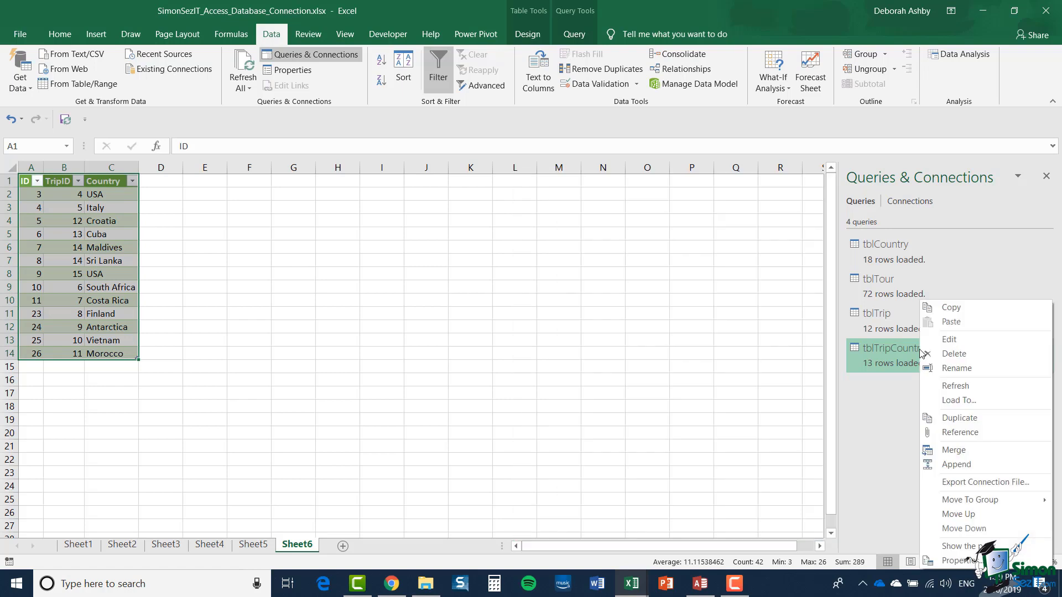
left_click(956, 560)
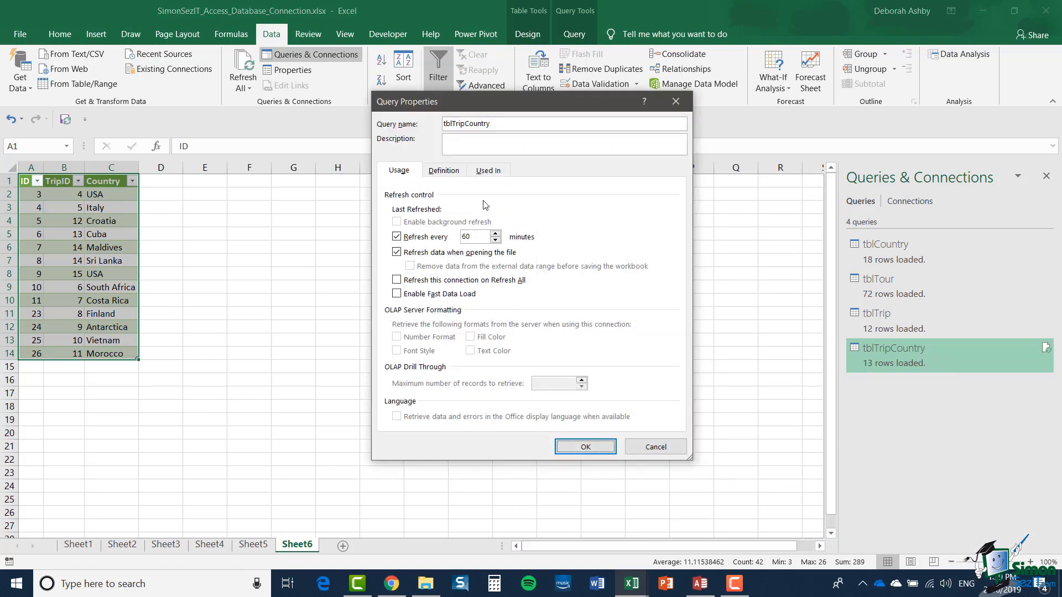
left_click(396, 237)
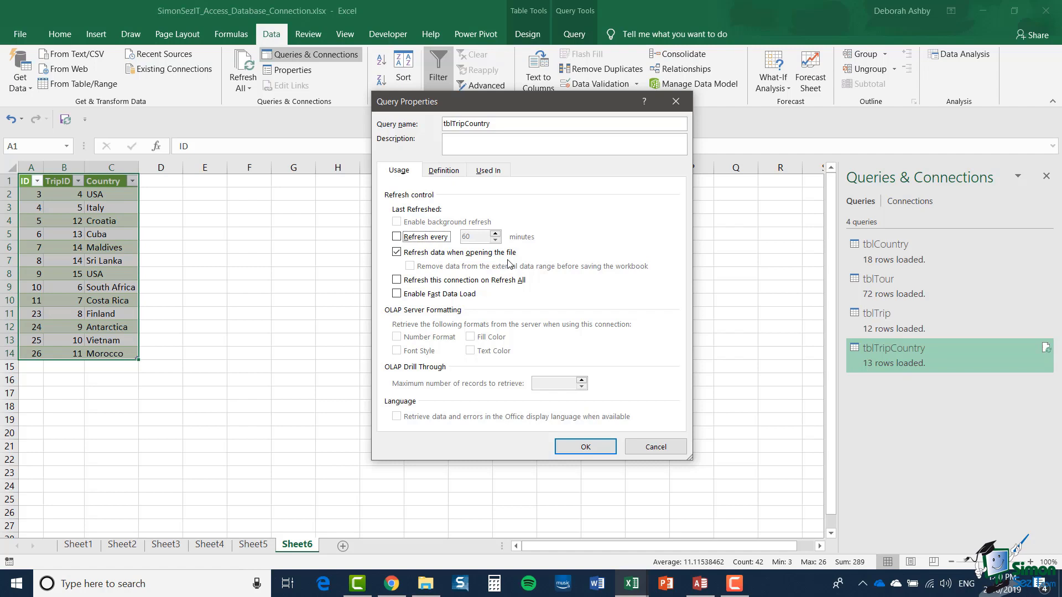
left_click(588, 453)
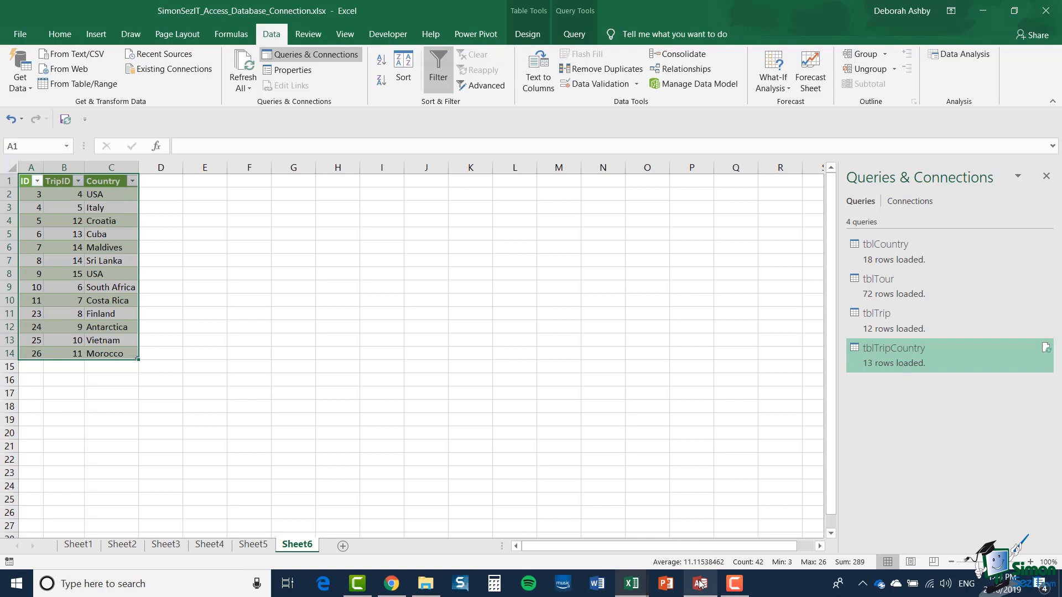
In Access's tblTour, change the GCA 6/10/2016 tour's PriceAdult to 6500.
mouse_move(700, 584)
left_click(711, 557)
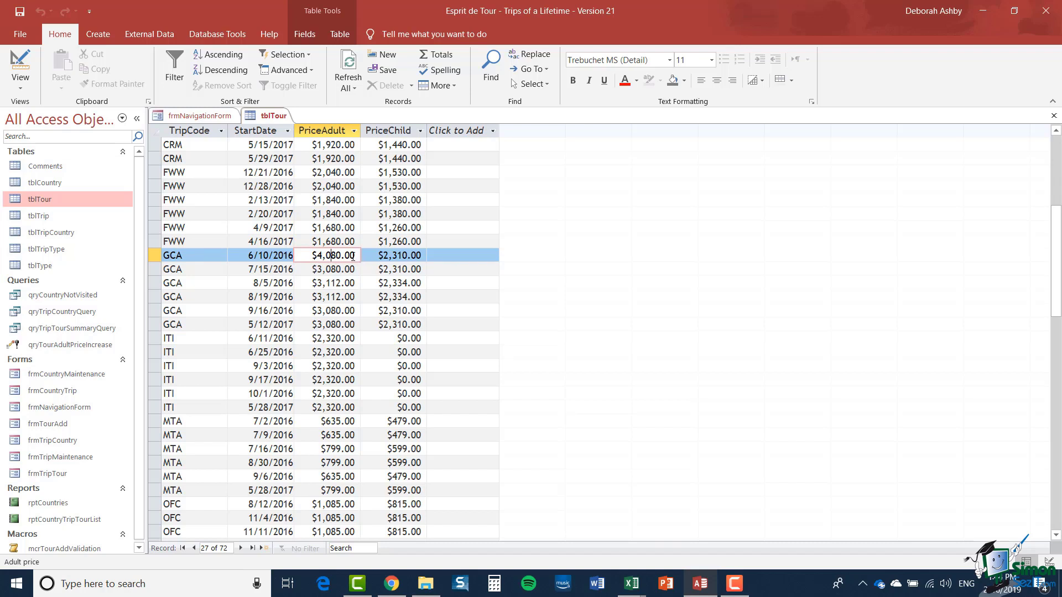
left_click_drag(356, 256, 313, 255)
type("6500")
key("Tab")
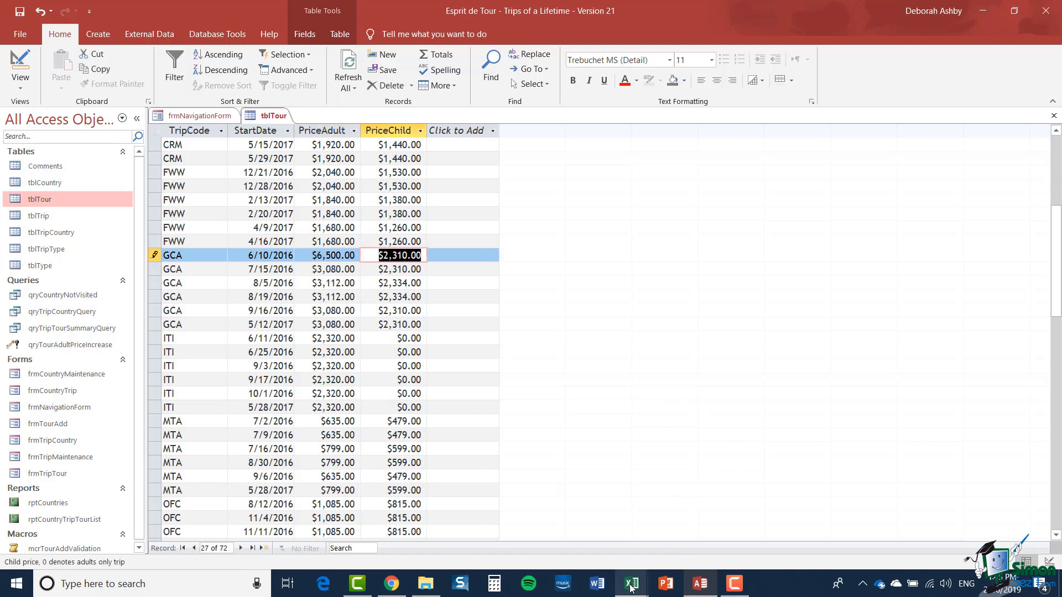
On Sheet4, select the GCA 6/10/2016 row (row 28) and Refresh All to show 6500.
mouse_move(631, 587)
left_click(775, 520)
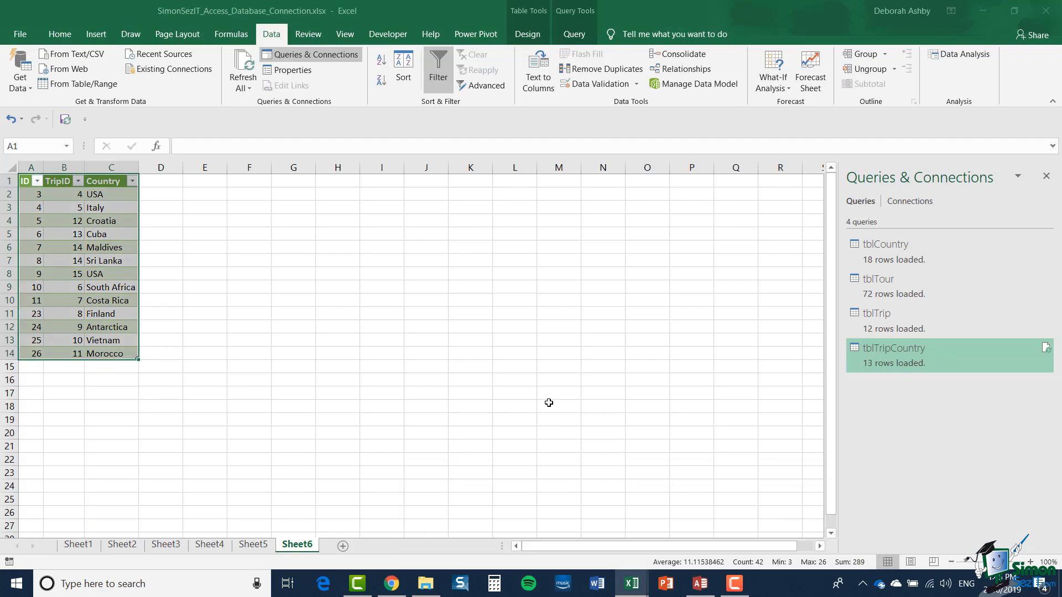
left_click(210, 544)
scroll(129, 379, "down", 6)
left_click(129, 378)
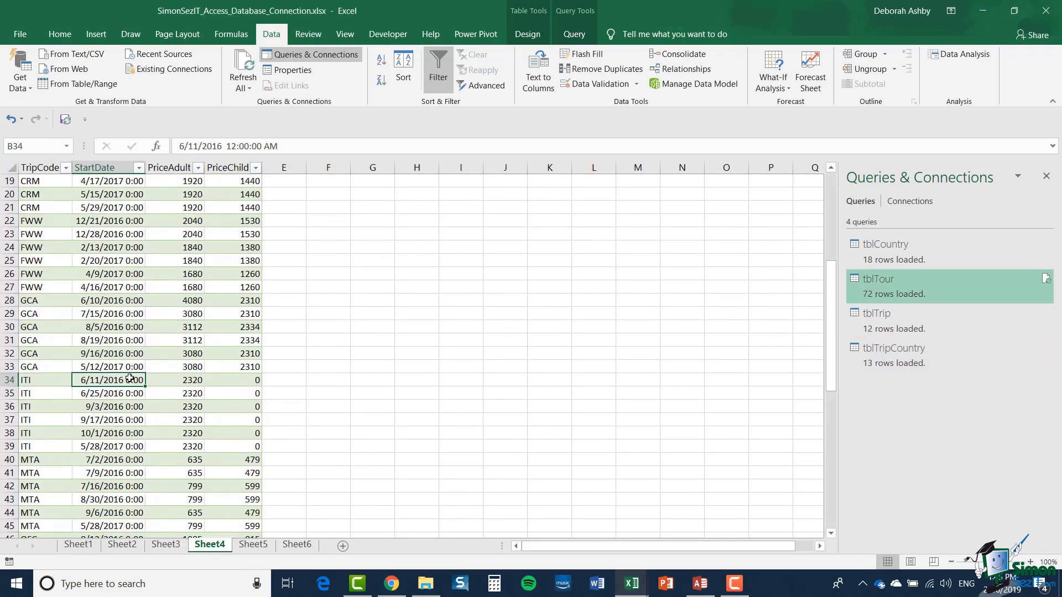
left_click(171, 304)
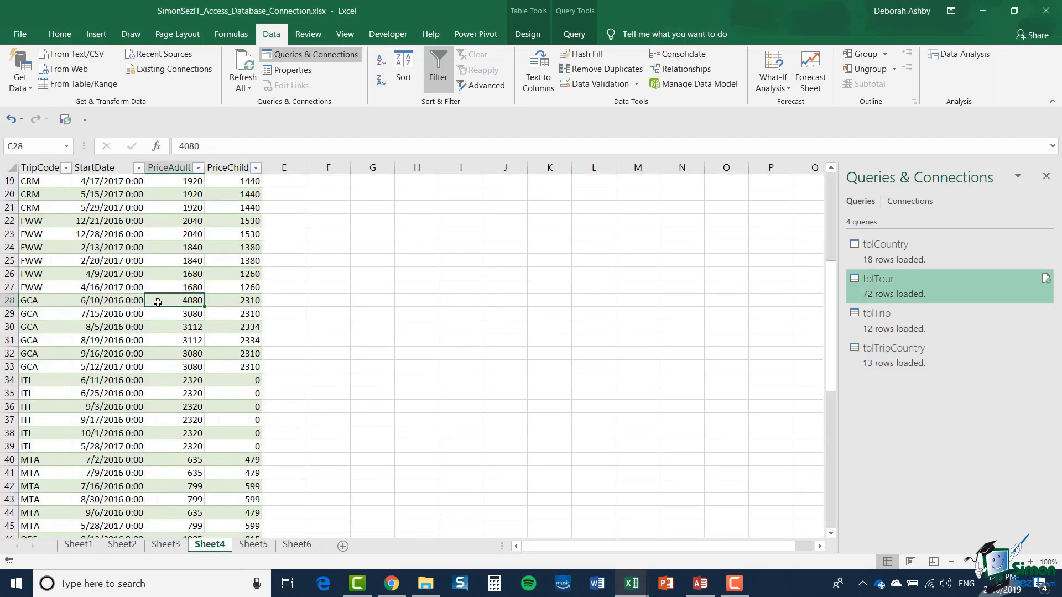
key("shift+space")
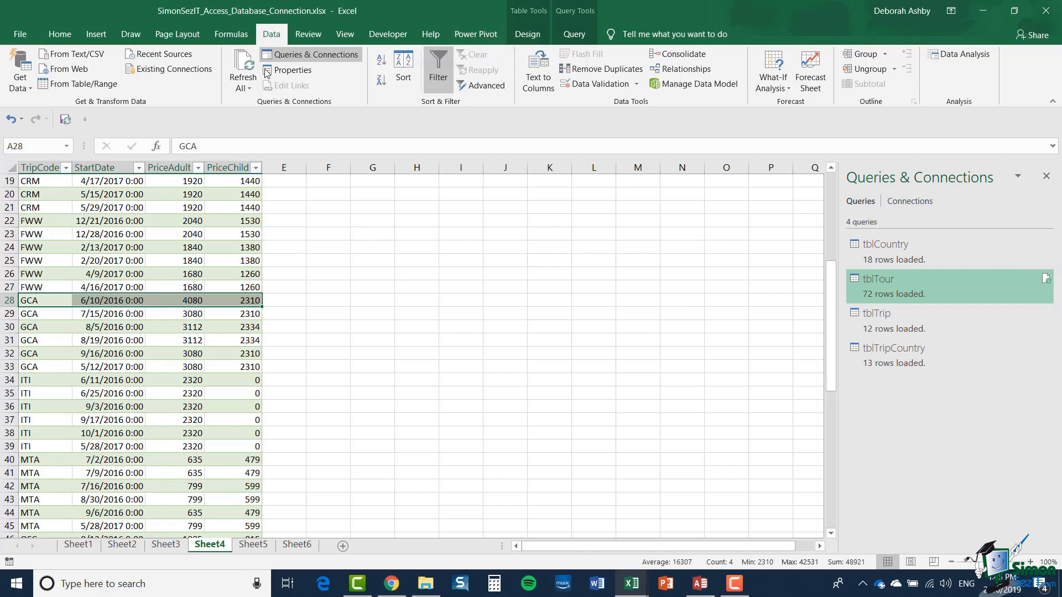
left_click(243, 70)
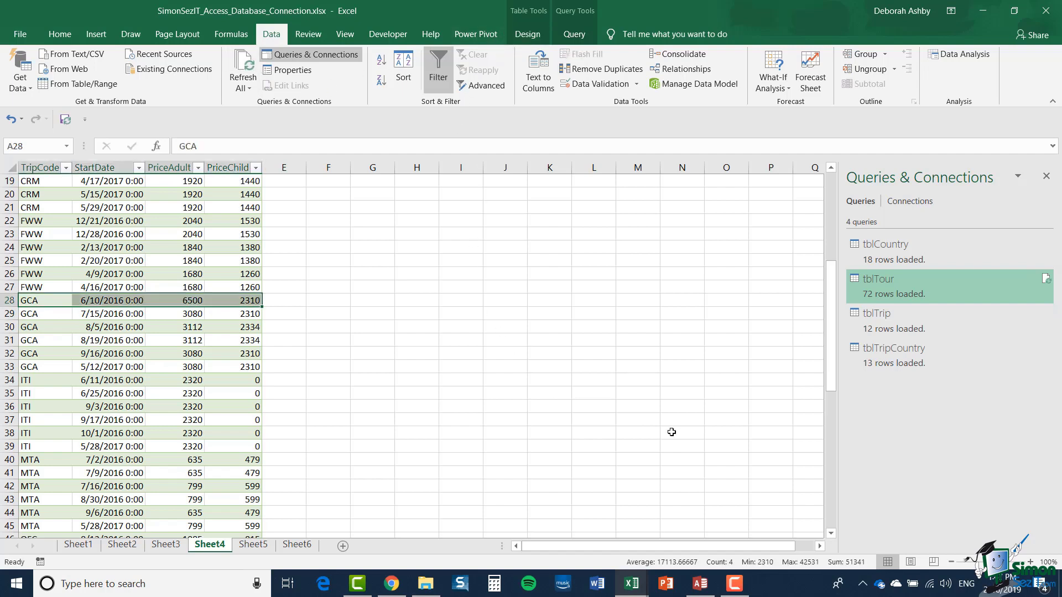